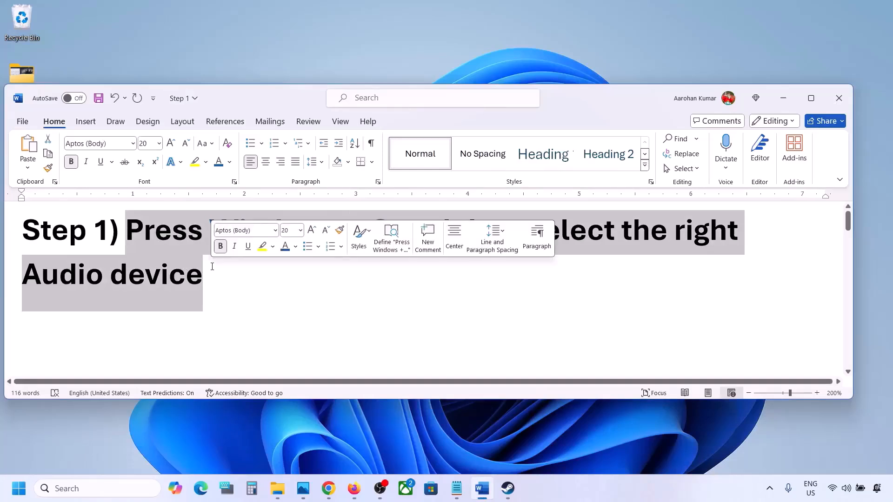
Open the Game Bar audio widget and set the Windows default output to Speakers (Realtek(R) Audio).
click(253, 288)
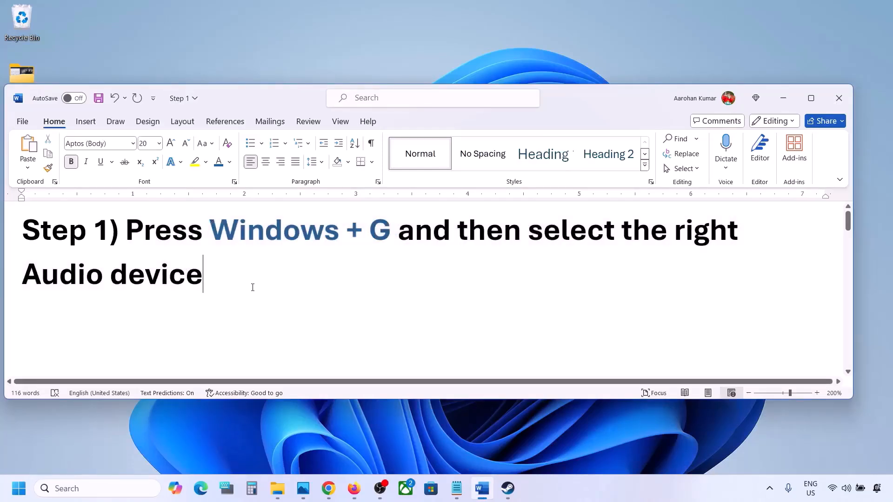
key(super+g)
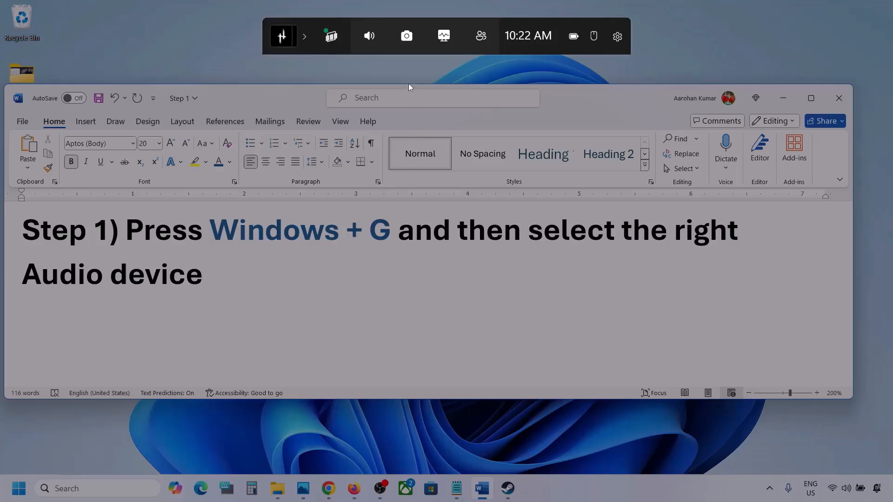
click(370, 39)
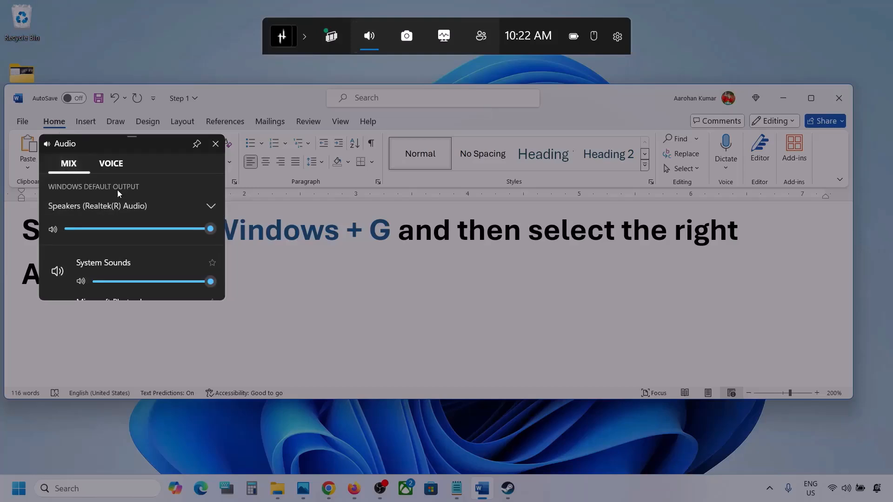
click(212, 208)
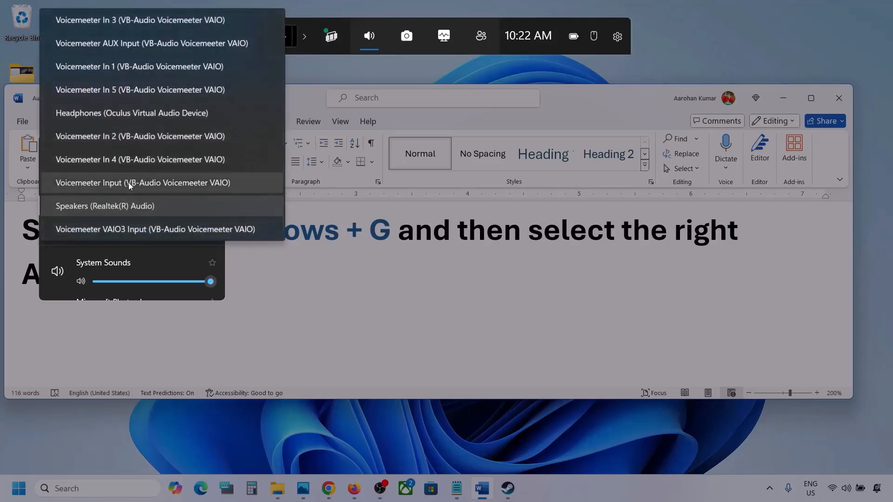
click(140, 207)
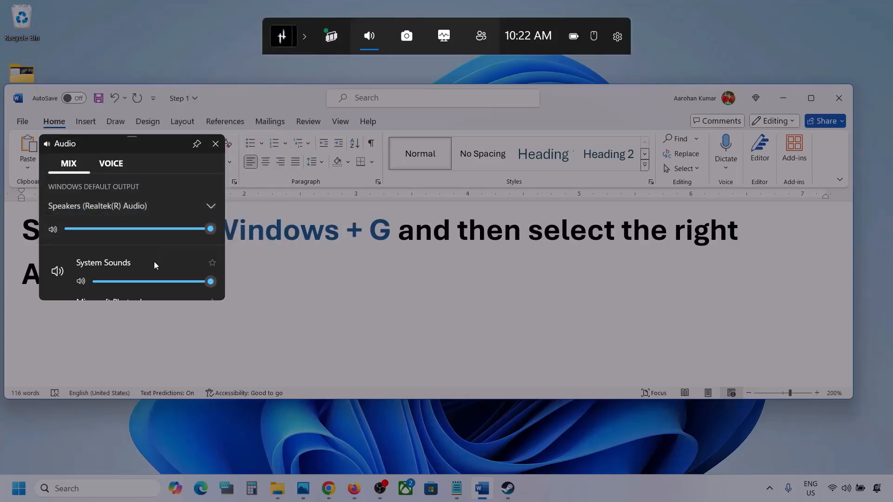
Enlarge the Audio widget vertically and review the per-app volume list down to steam.
scroll(154, 262, down, 2)
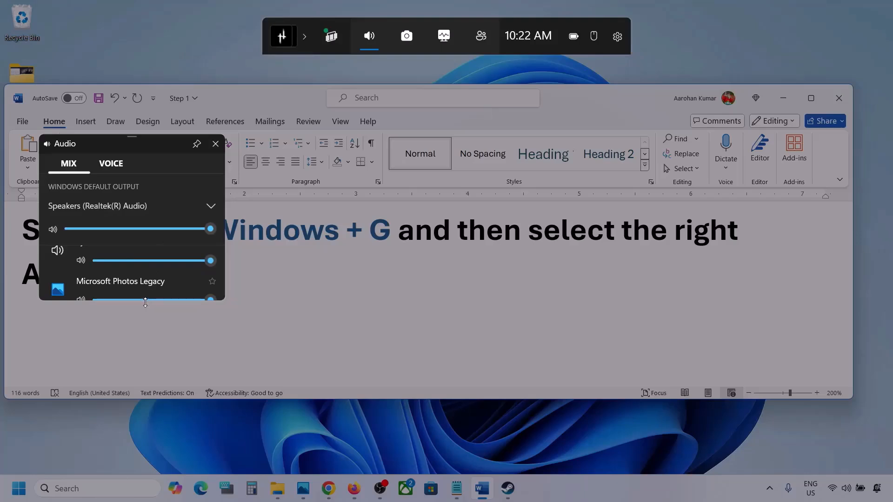
drag(145, 300, 149, 411)
scroll(135, 322, up, 1)
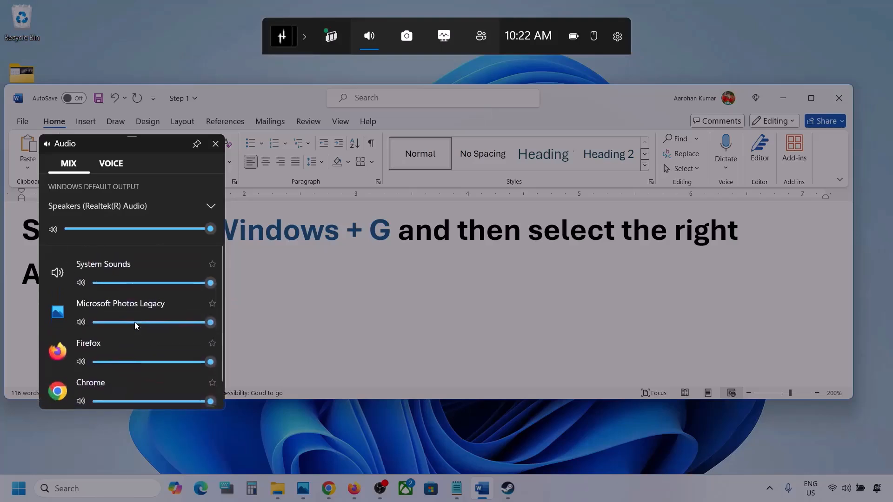
scroll(134, 322, down, 2)
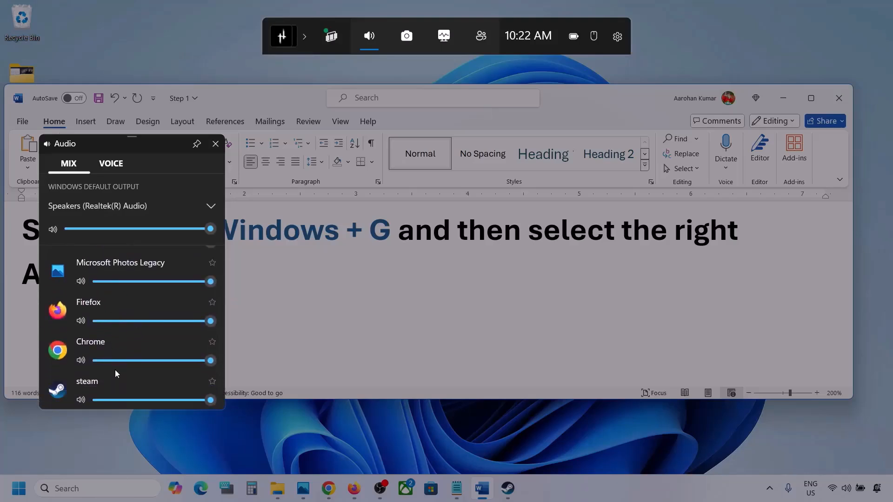
scroll(110, 331, up, 1)
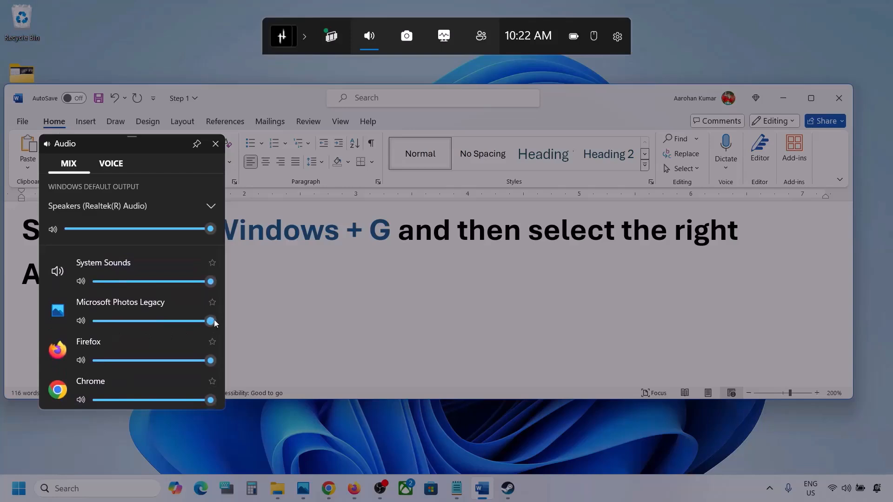
Set the Microsoft Photos Legacy and Firefox volumes to maximum in the audio mix and check the other apps.
mouse_move(212, 323)
mouse_move(212, 321)
mouse_down()
mouse_move(143, 324)
mouse_move(208, 321)
mouse_up()
scroll(165, 335, down, 1)
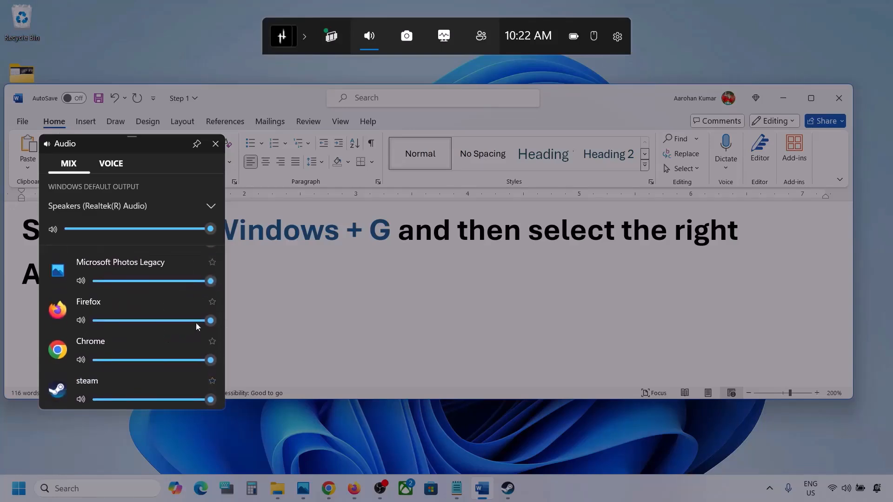
mouse_move(213, 320)
mouse_down()
mouse_move(197, 322)
mouse_move(227, 326)
mouse_up()
scroll(135, 347, down, 1)
scroll(132, 346, up, 1)
scroll(115, 365, up, 1)
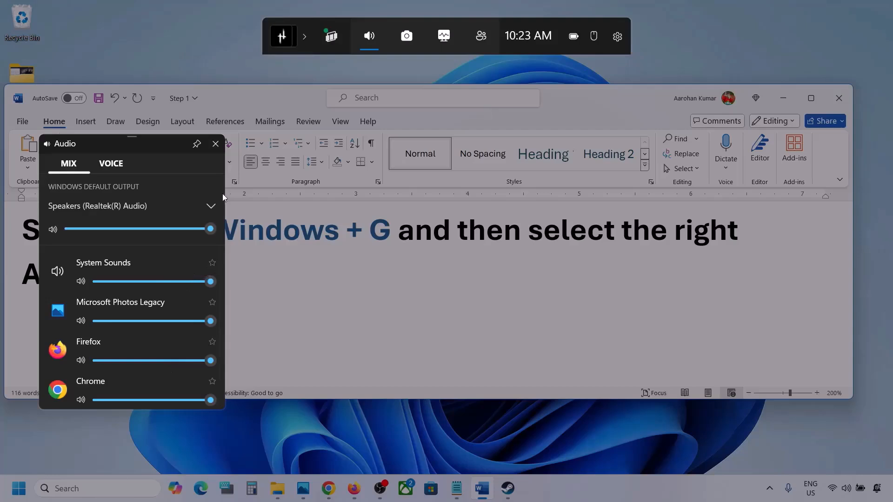
In the voice audio settings, choose the Intel Smart Sound Technology Microphone Array as the Windows default input.
click(110, 164)
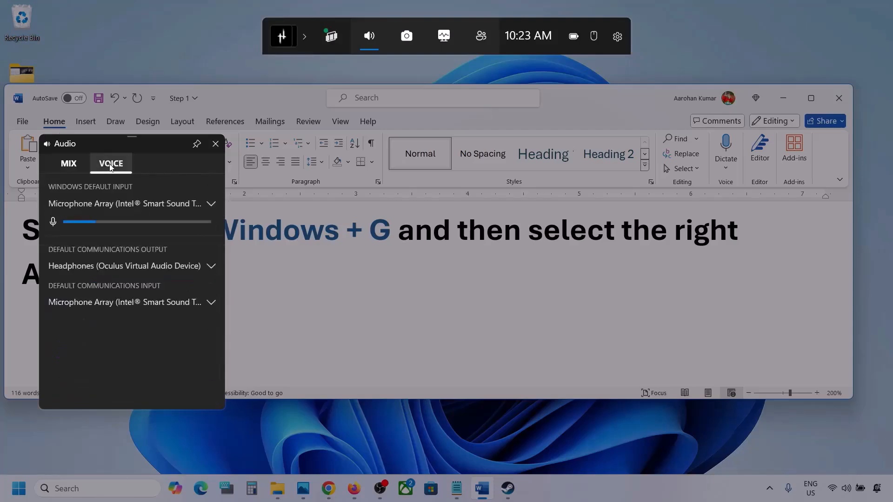
click(215, 205)
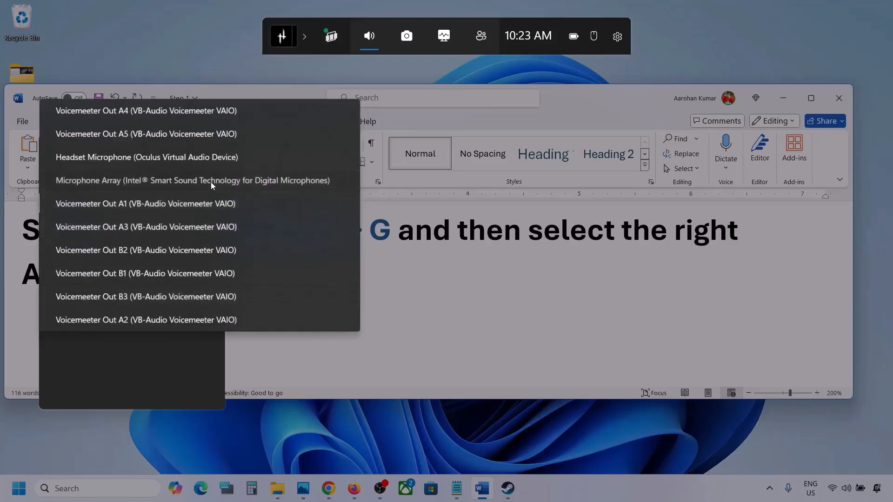
click(211, 183)
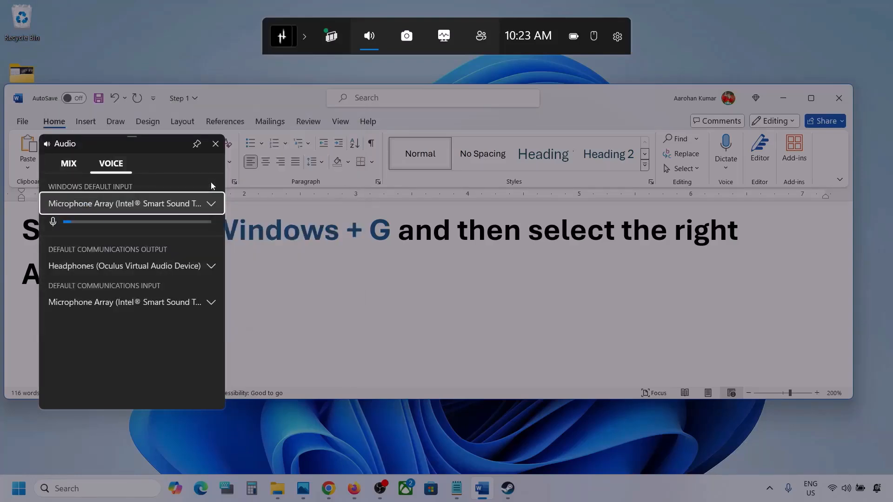
Set the default communications output to Speakers (Realtek(R) Audio) and input to the Intel Microphone Array, closing the Game Bar overlay.
click(212, 266)
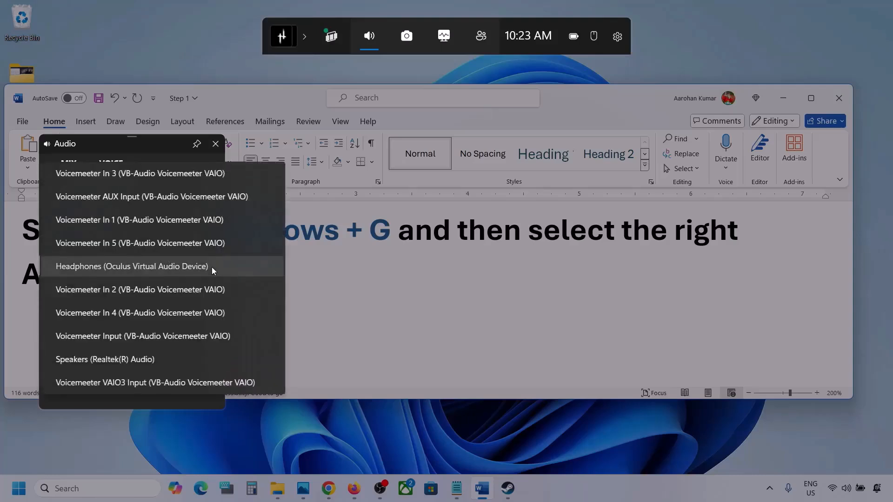
click(141, 359)
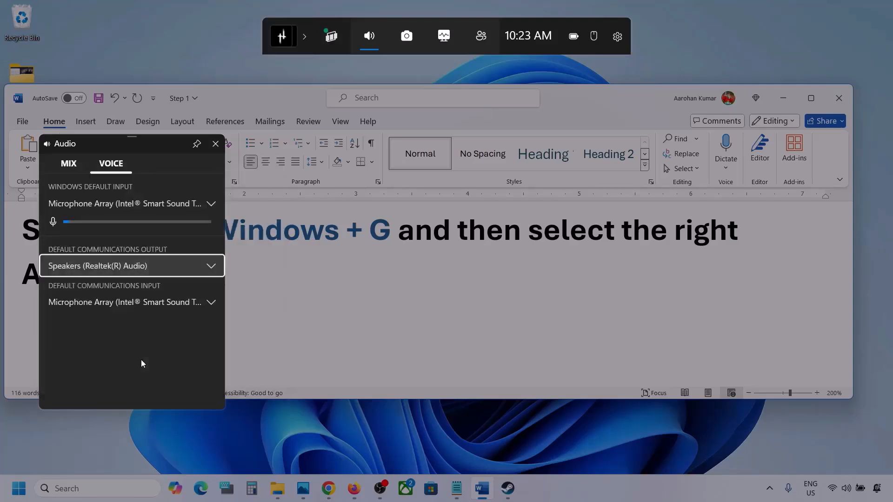
click(211, 302)
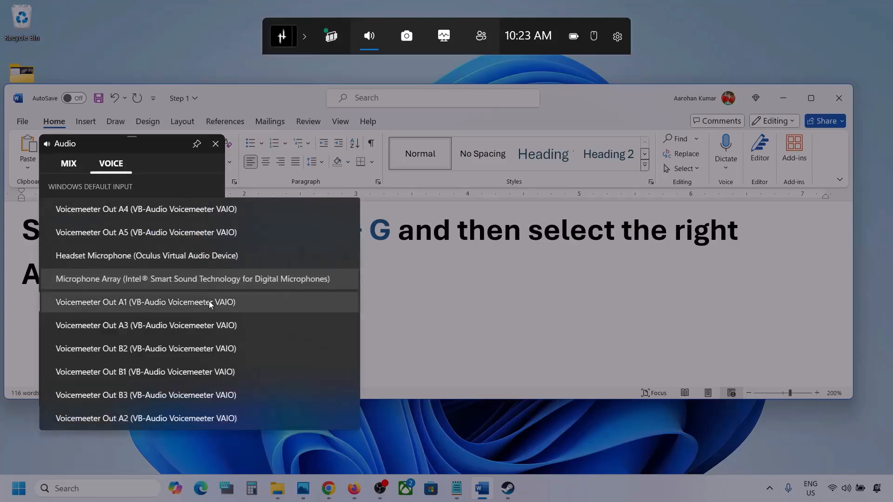
click(242, 279)
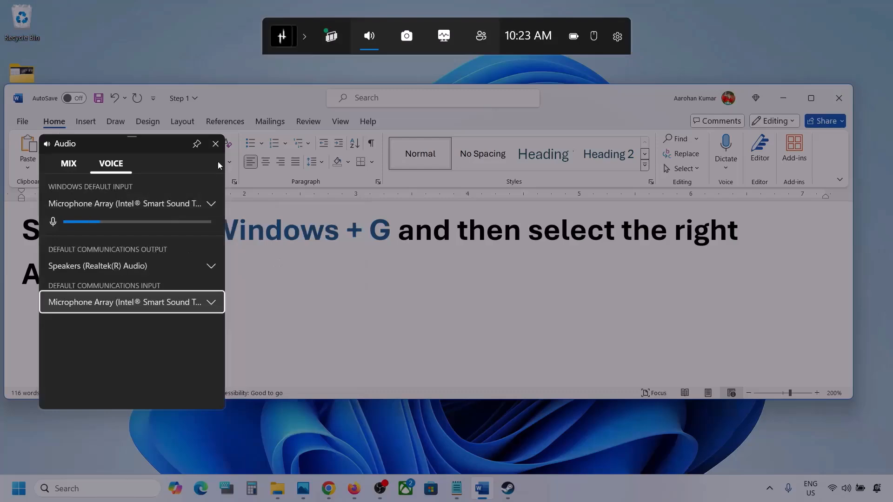
click(215, 145)
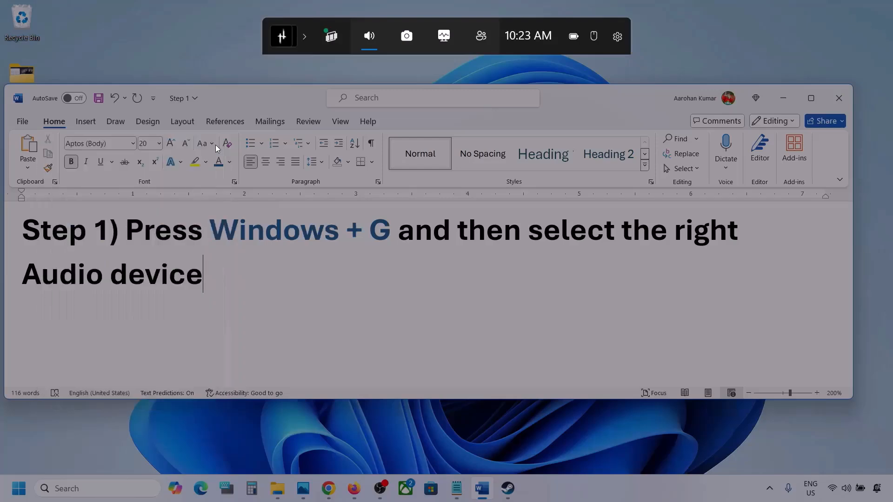
click(484, 65)
Go to Step 2 in the Word document, highlight "Make sure volume is not mute", and minimize the document.
click(2, 494)
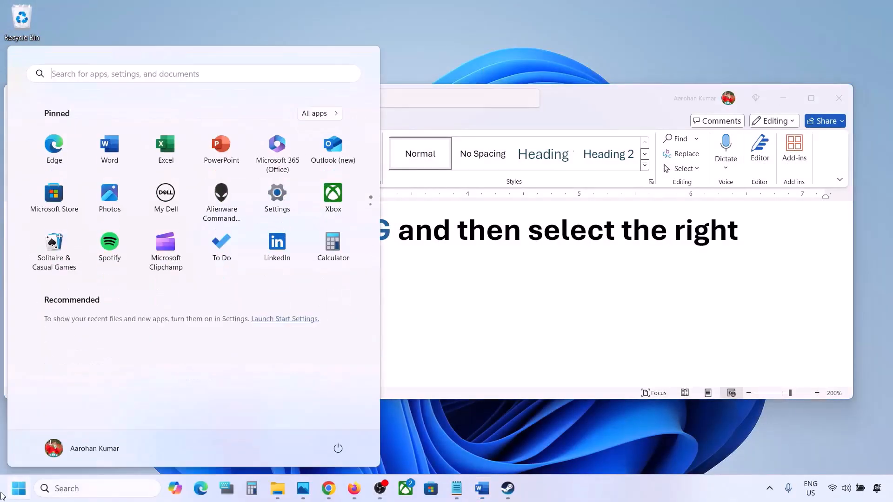
click(419, 367)
scroll(420, 364, down, 5)
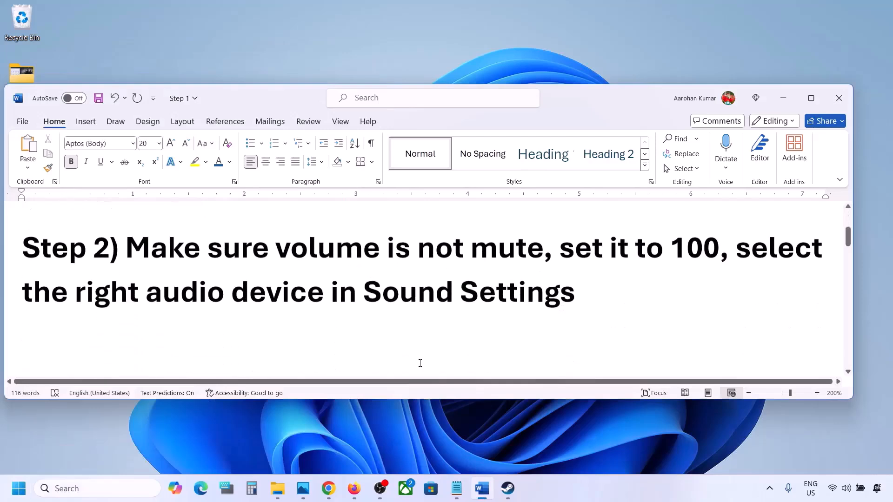
drag(138, 258, 512, 240)
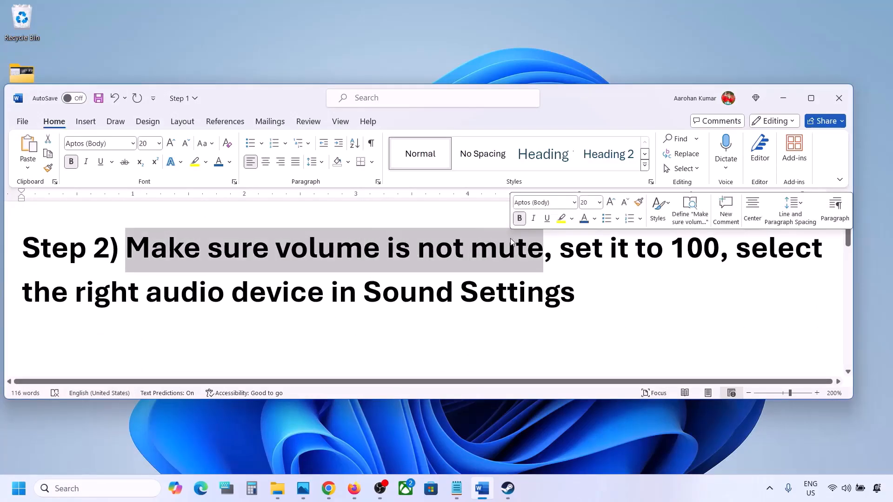
click(783, 98)
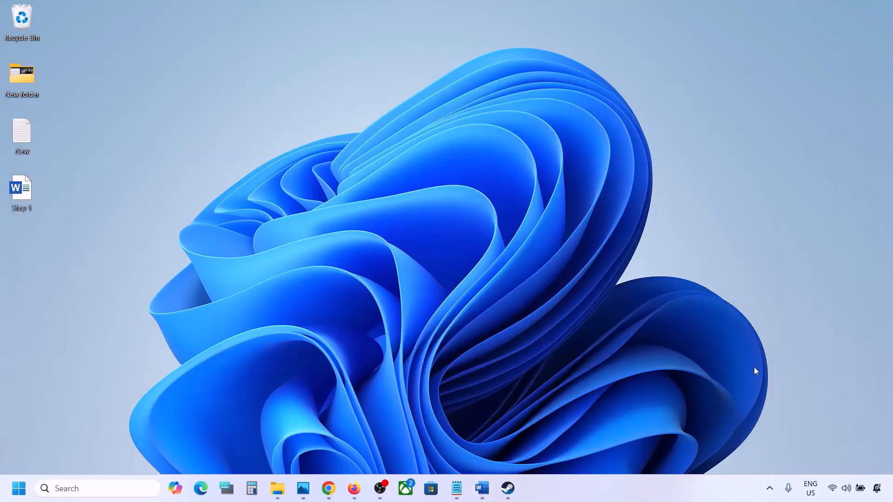
Open the Windows volume mixer, set the Steam volume to 100, and close Settings.
right_click(847, 489)
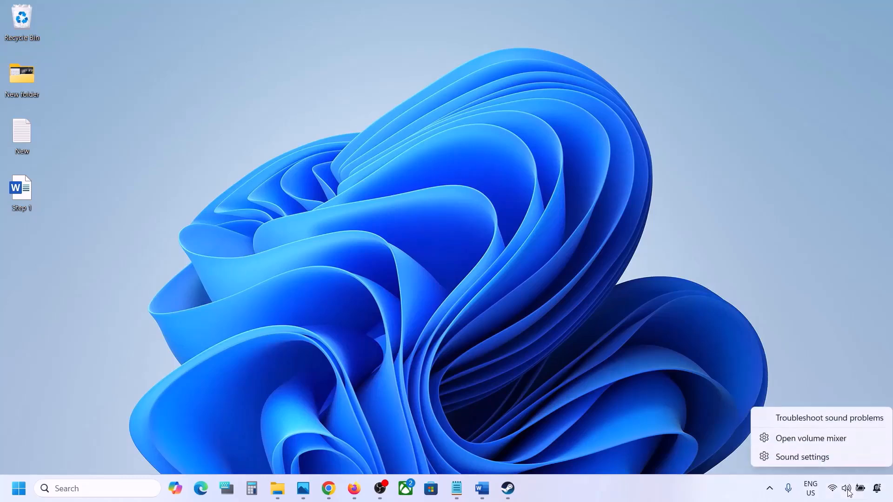
click(820, 441)
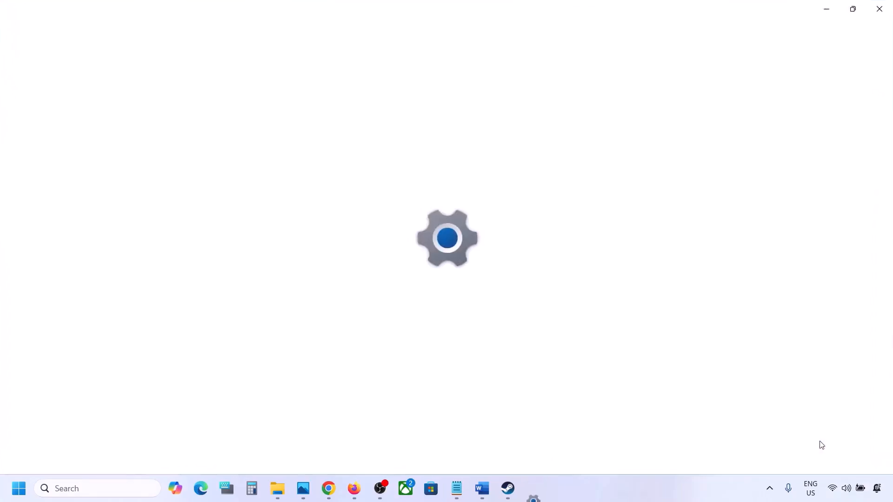
scroll(554, 331, down, 2)
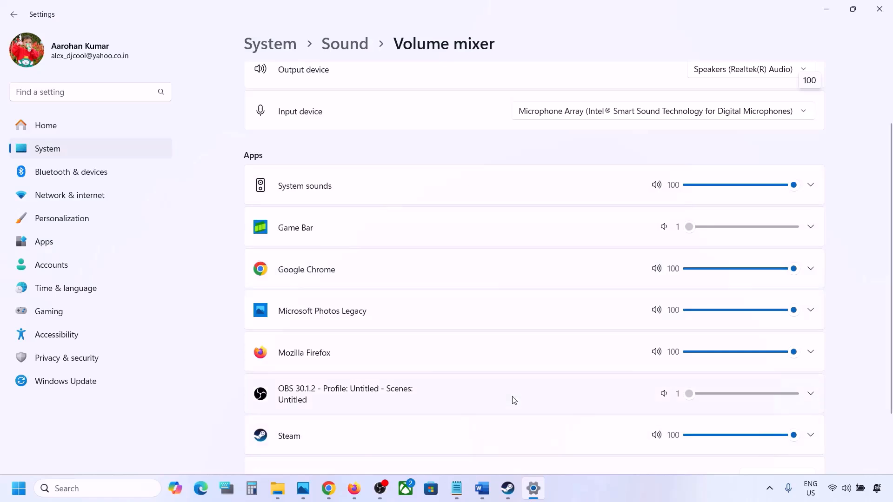
scroll(513, 399, down, 1)
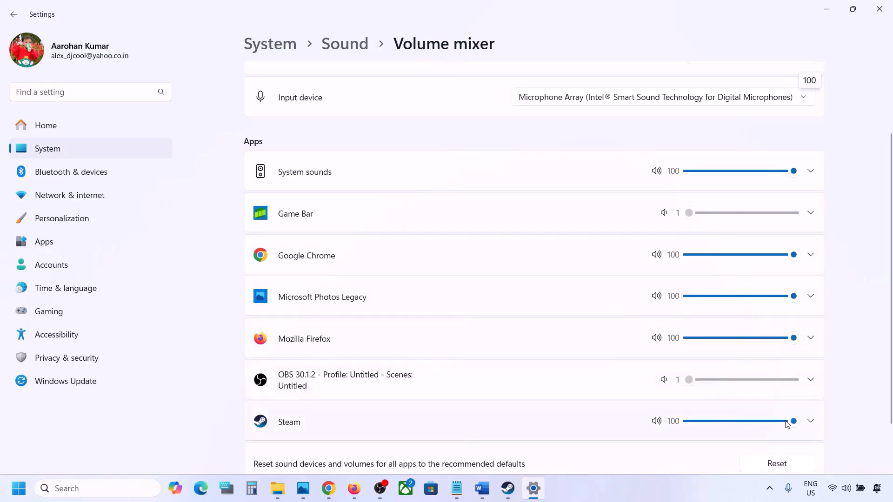
mouse_move(794, 421)
mouse_down()
mouse_move(688, 423)
mouse_move(808, 421)
mouse_up()
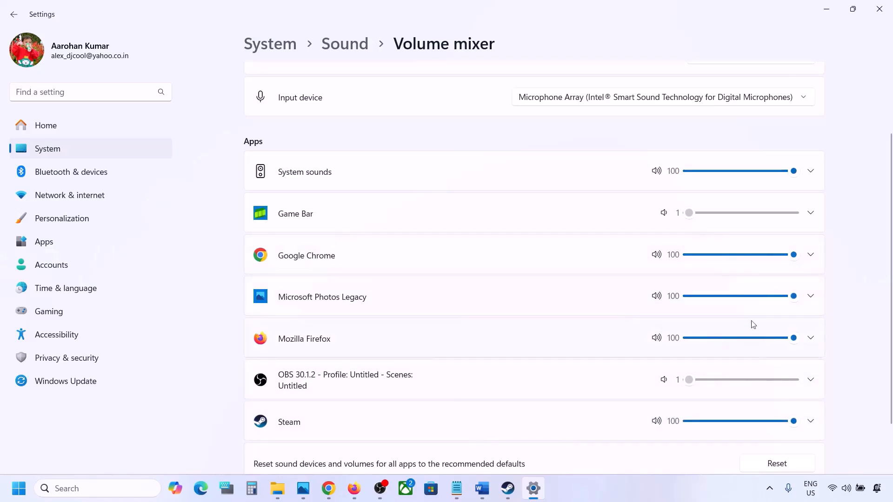
click(880, 9)
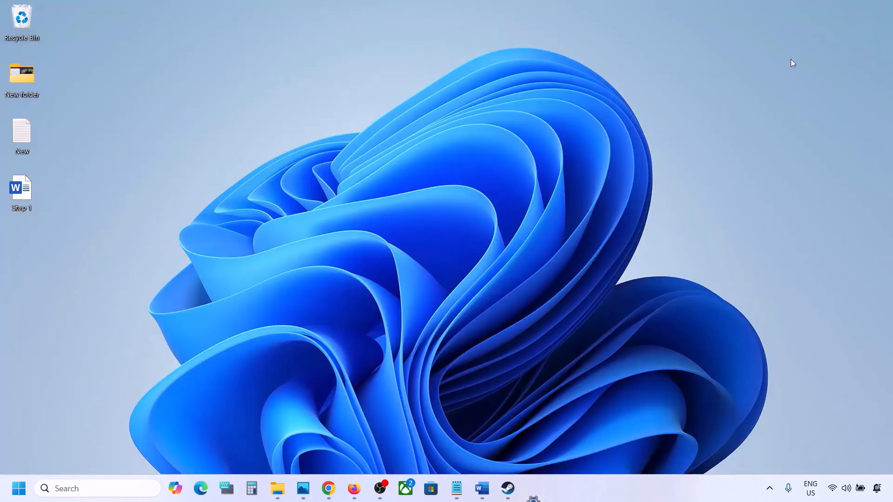
Switch back to the Word document and highlight "right audio device in Sound Settings" in Step 2.
click(482, 488)
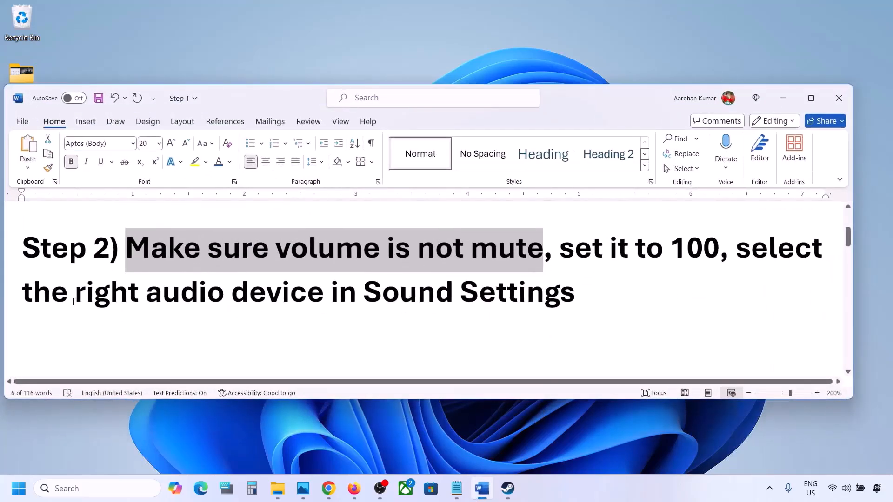
drag(73, 302, 575, 298)
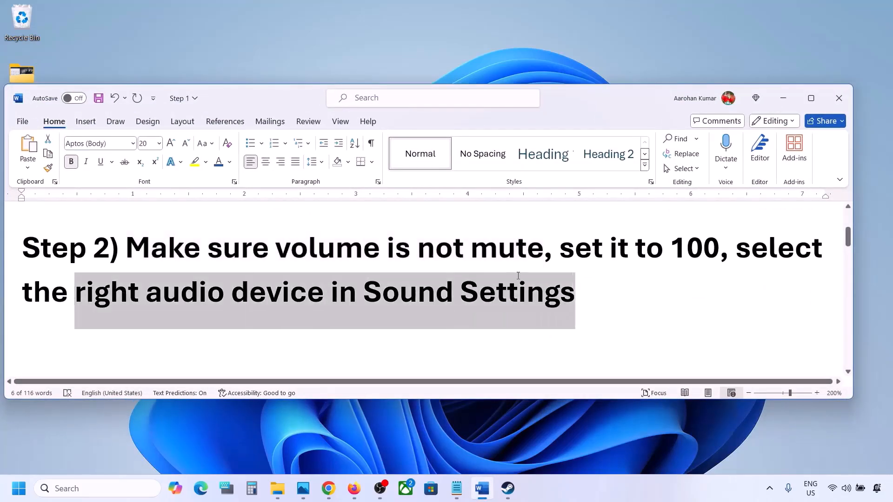
Open the Windows Sound settings and select Speakers (Realtek(R) Audio) as the output device.
click(847, 489)
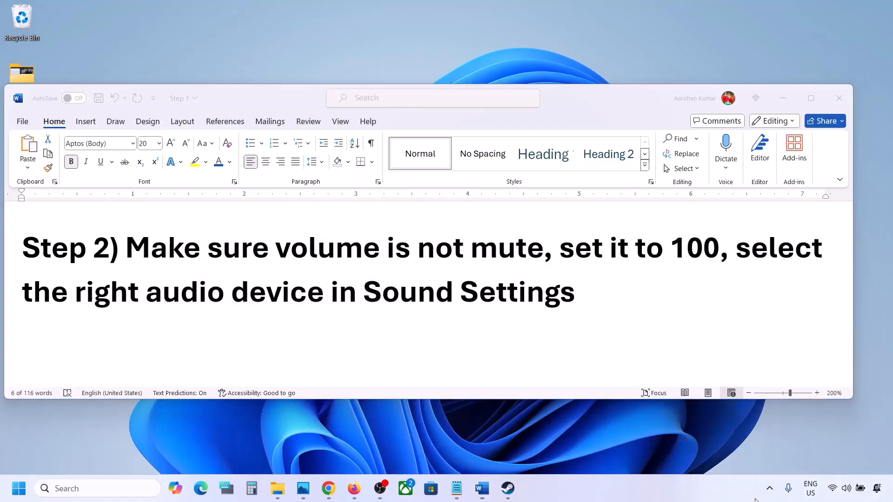
right_click(846, 489)
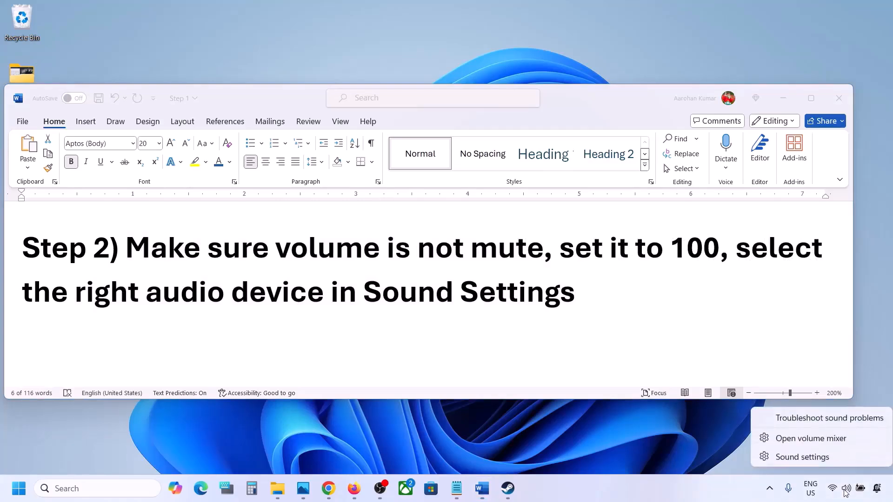
click(821, 459)
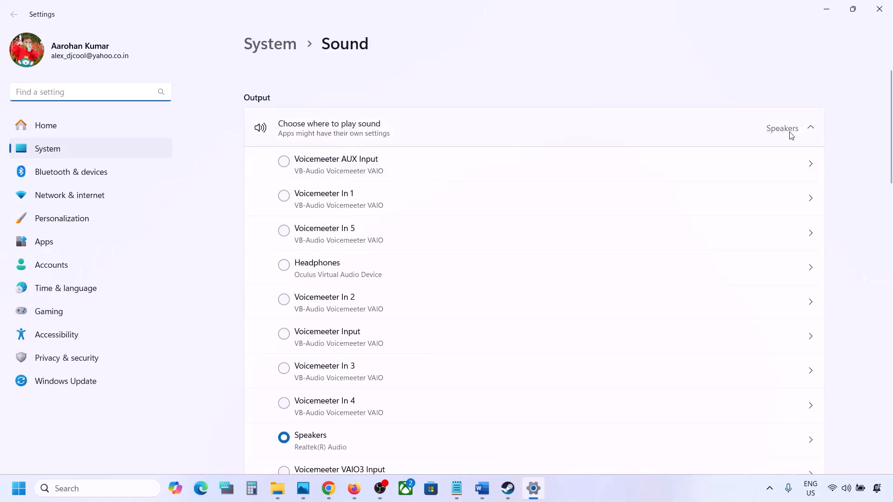
scroll(401, 331, down, 2)
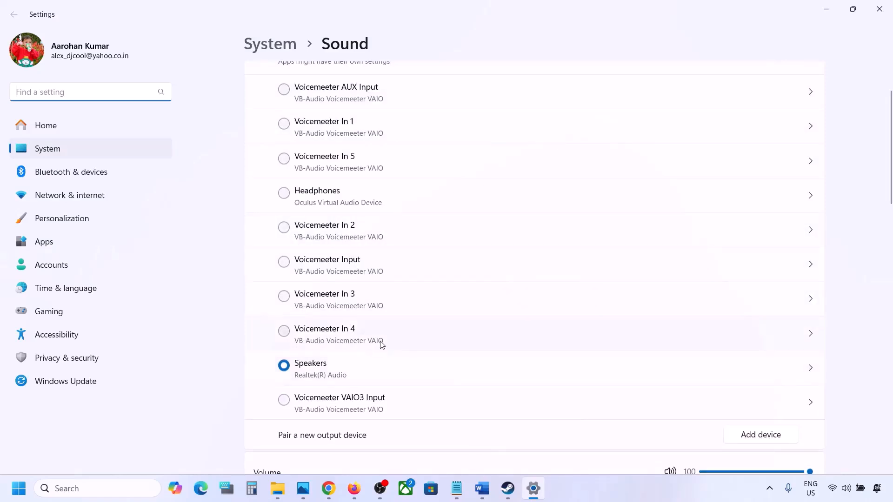
click(325, 370)
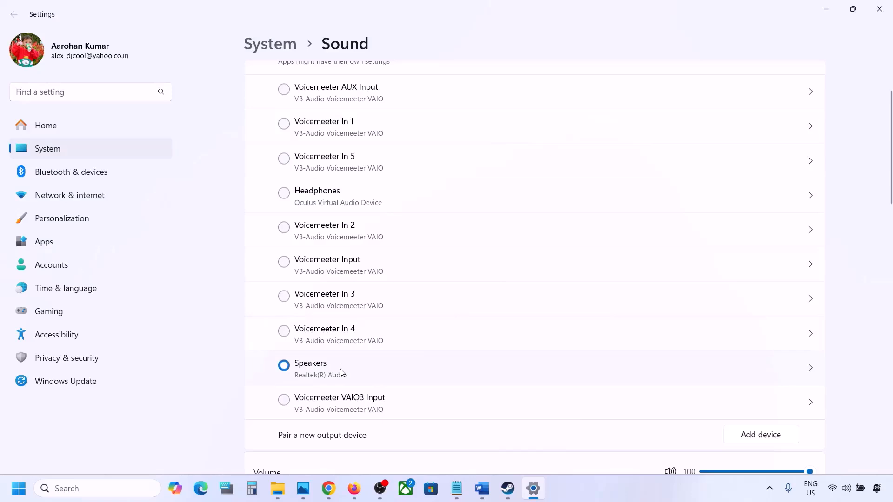
Examine the output volume, input device list, input volume and advanced options in the Sound settings, and close Settings.
scroll(342, 372, down, 5)
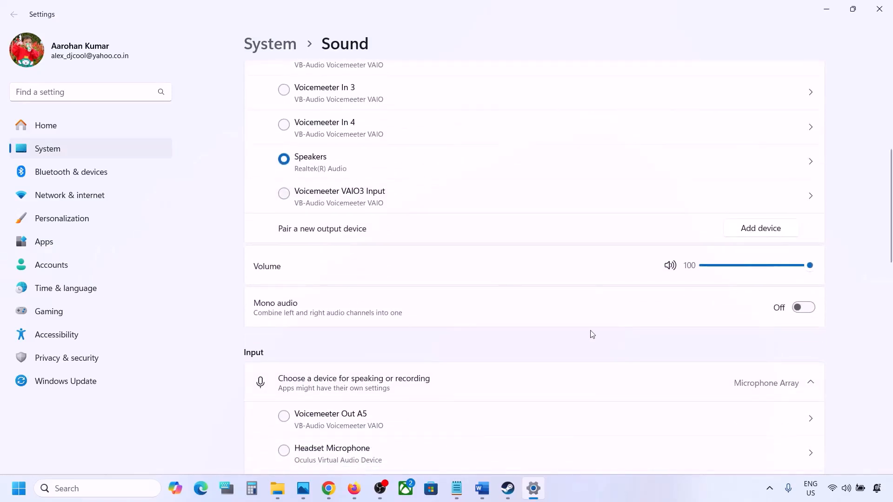
scroll(593, 334, down, 4)
scroll(592, 335, down, 1)
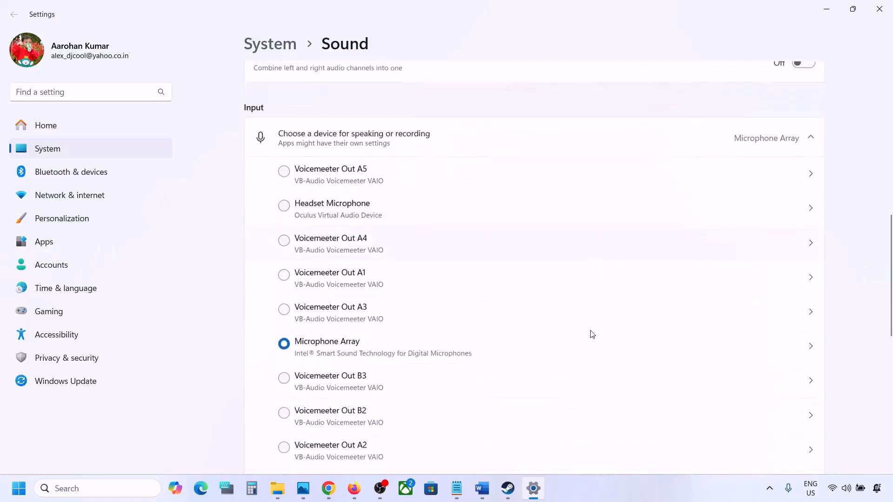
scroll(362, 389, down, 1)
scroll(362, 390, down, 1)
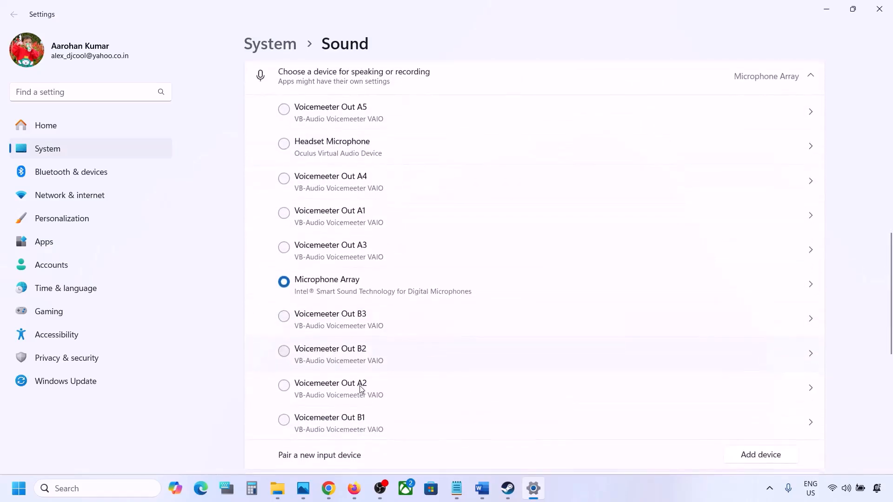
scroll(454, 337, down, 1)
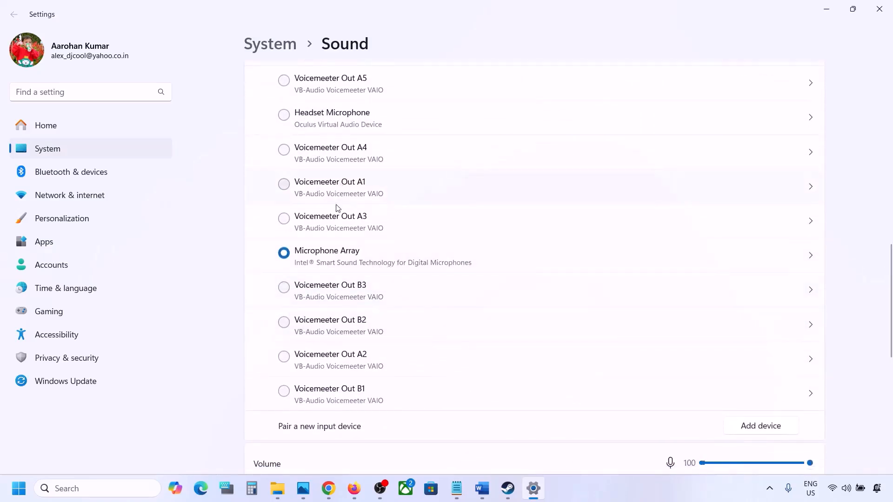
scroll(399, 269, down, 3)
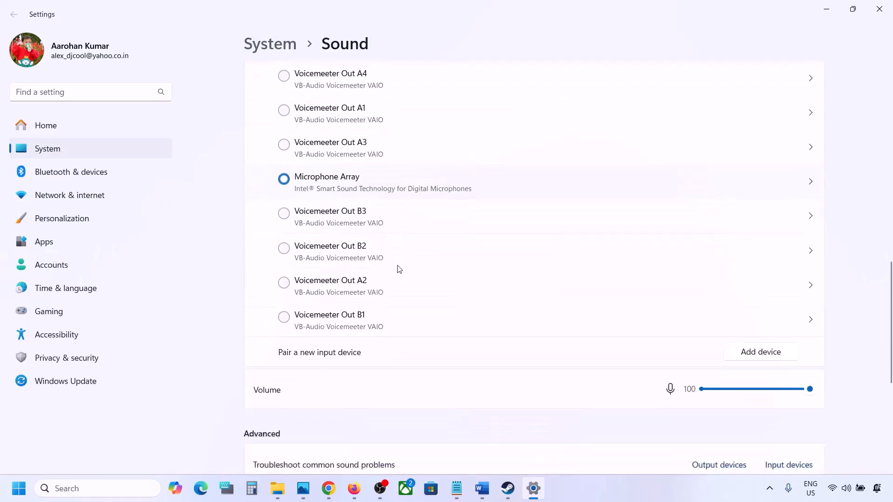
scroll(395, 223, up, 3)
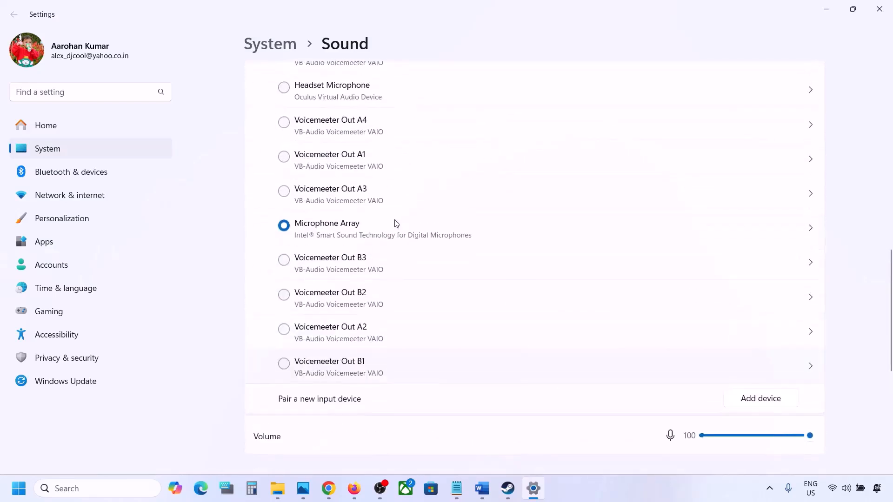
scroll(360, 322, down, 2)
scroll(361, 321, down, 1)
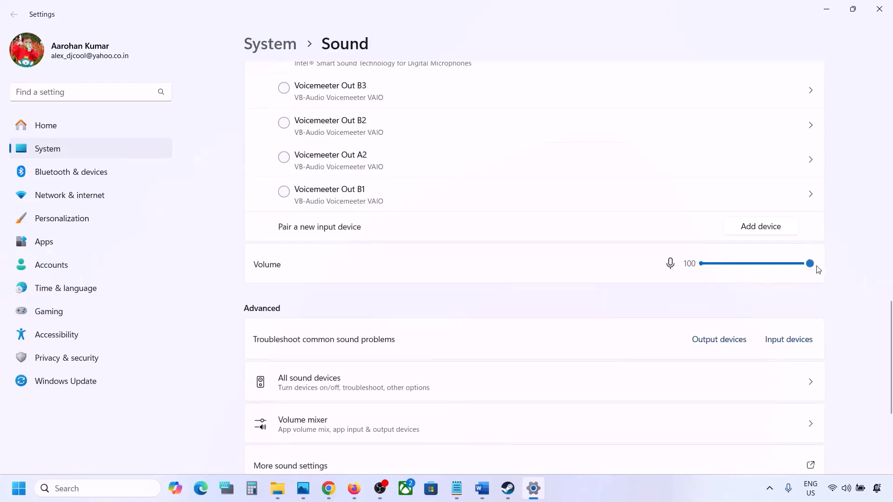
scroll(589, 319, down, 1)
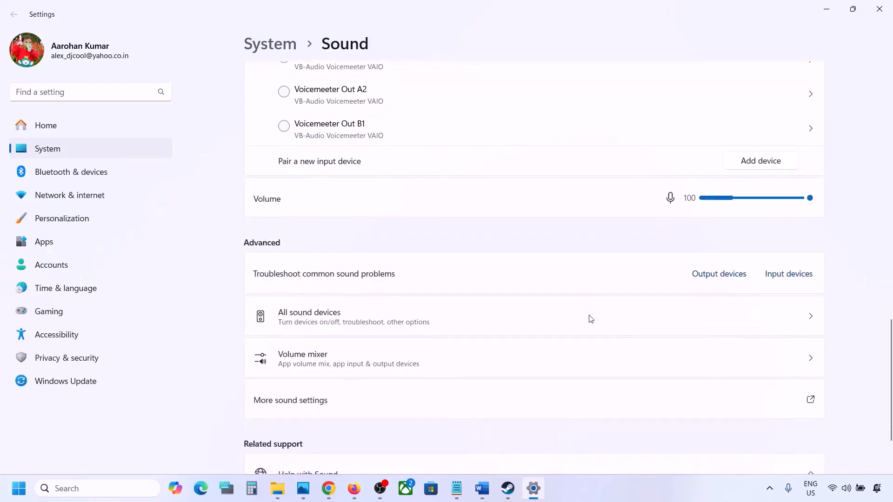
scroll(635, 263, down, 2)
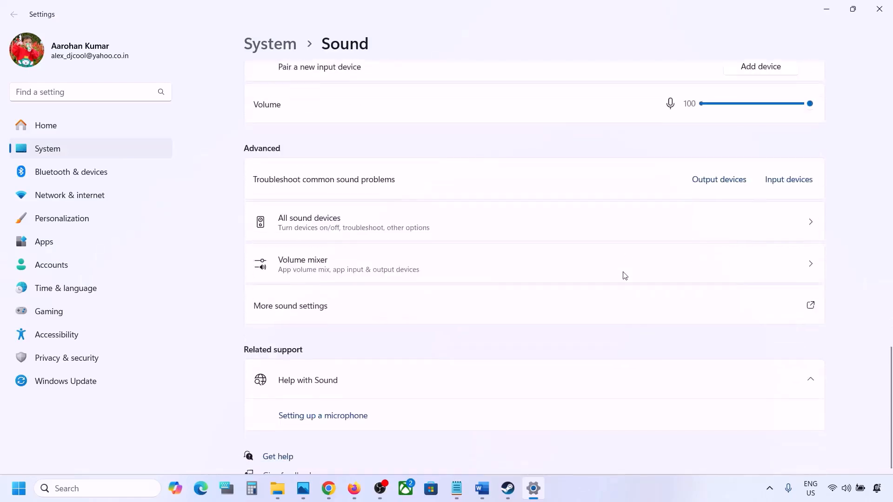
click(890, 6)
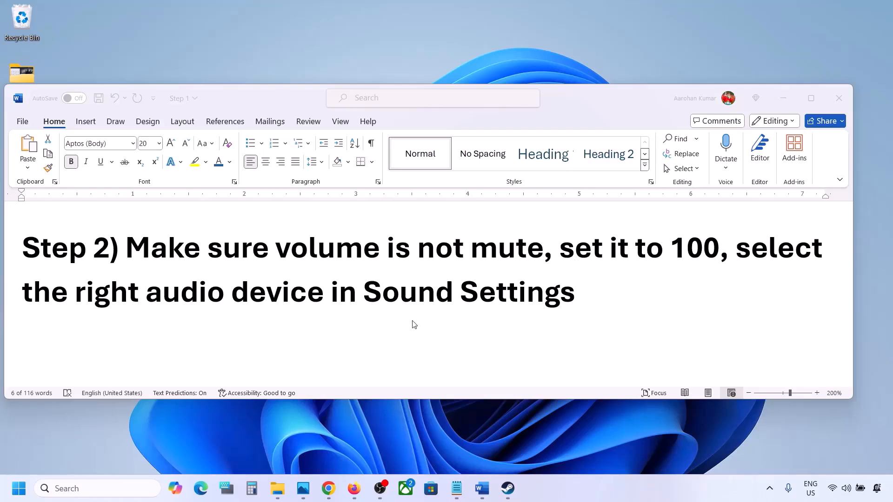
Go to Step 3 in the Word document and highlight "Restart PC".
scroll(414, 324, down, 3)
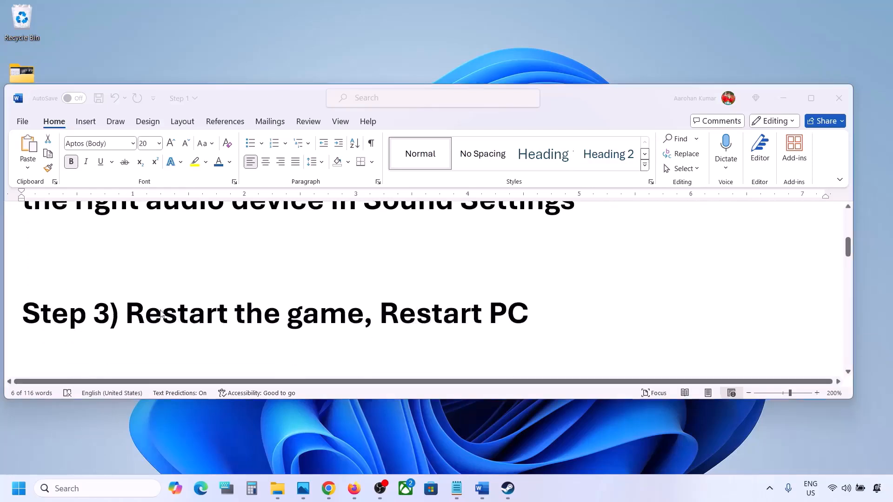
double_click(179, 317)
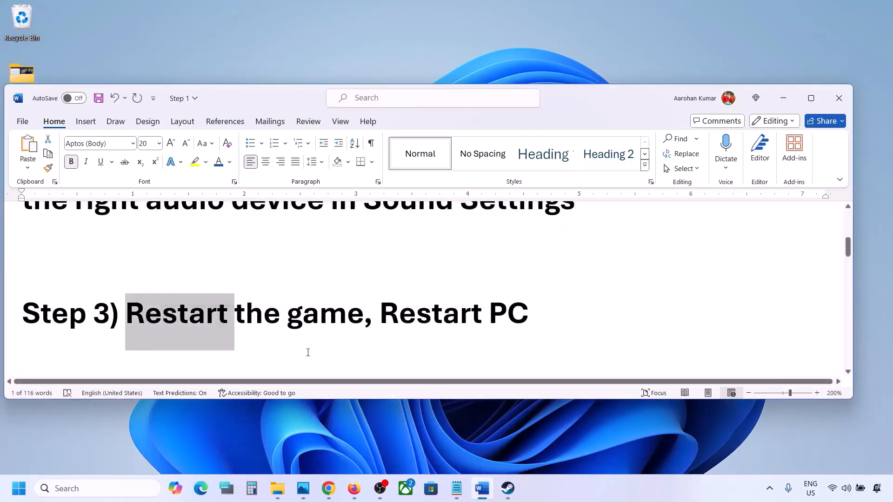
click(254, 311)
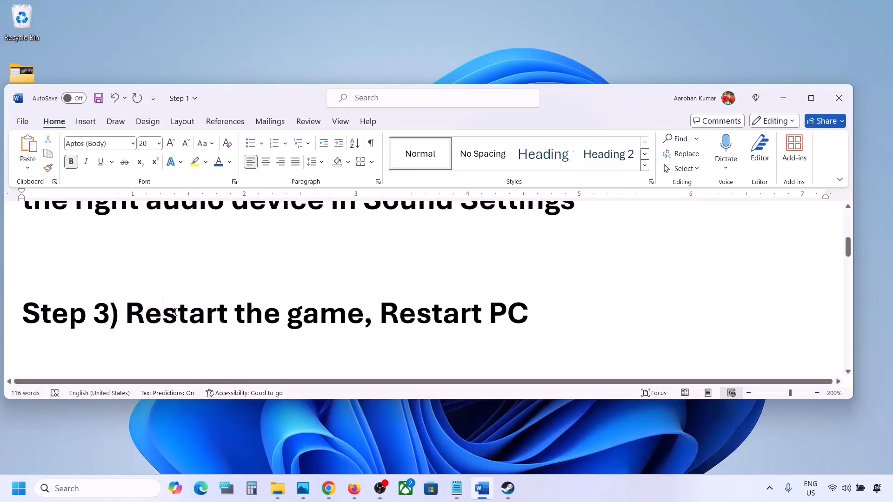
drag(159, 318, 529, 307)
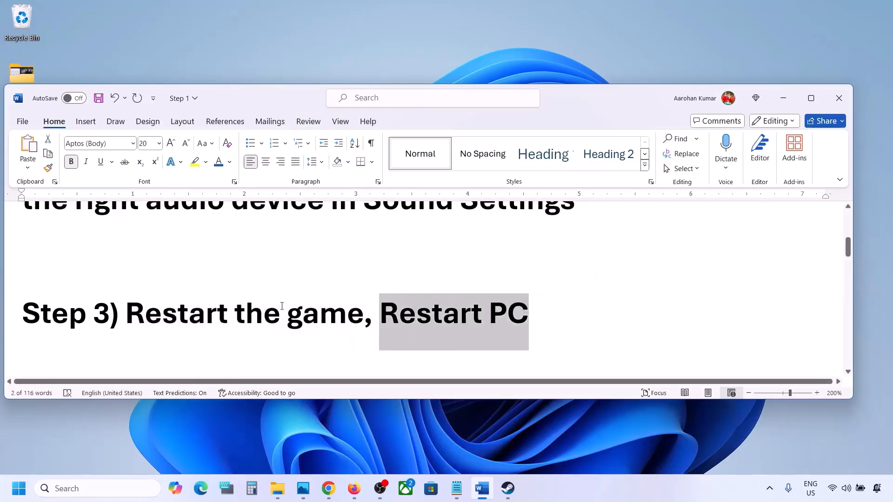
Go to Step 4 in the Word document, highlight "Set Sound Sample rate to 48/44k", and clear the highlight.
scroll(282, 307, down, 2)
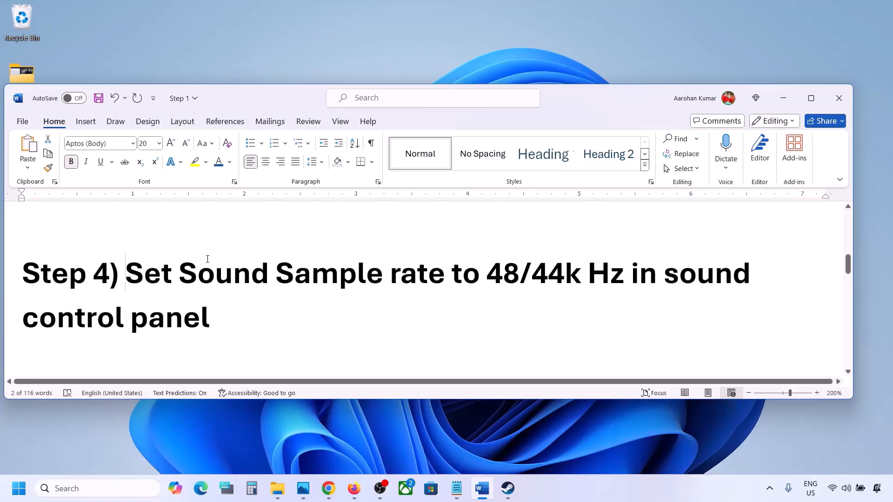
drag(207, 260, 569, 277)
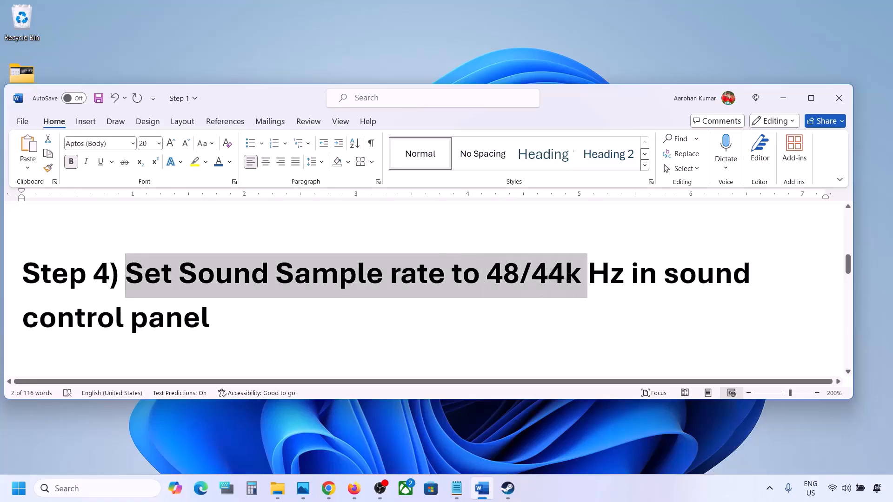
click(569, 276)
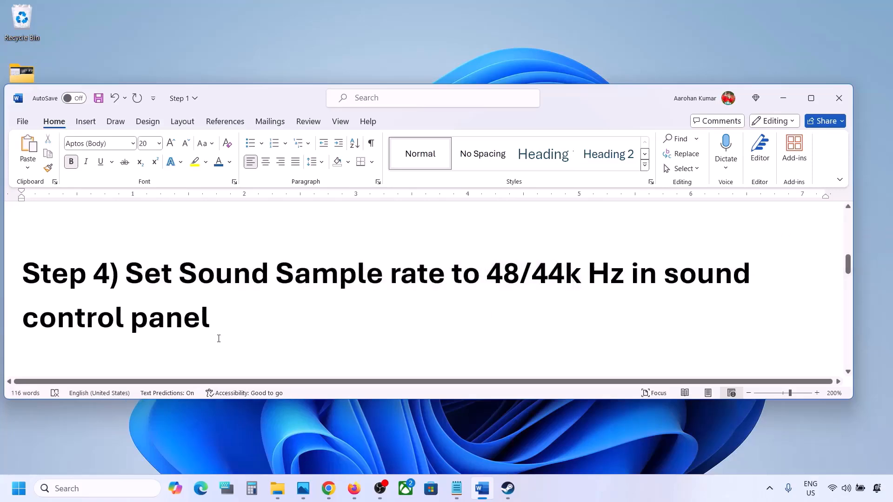
Search Windows for "control", open Control Panel, and bring up the Sound dialog from Hardware and Sound, moving it nearer the screen's center.
click(59, 488)
text(co)
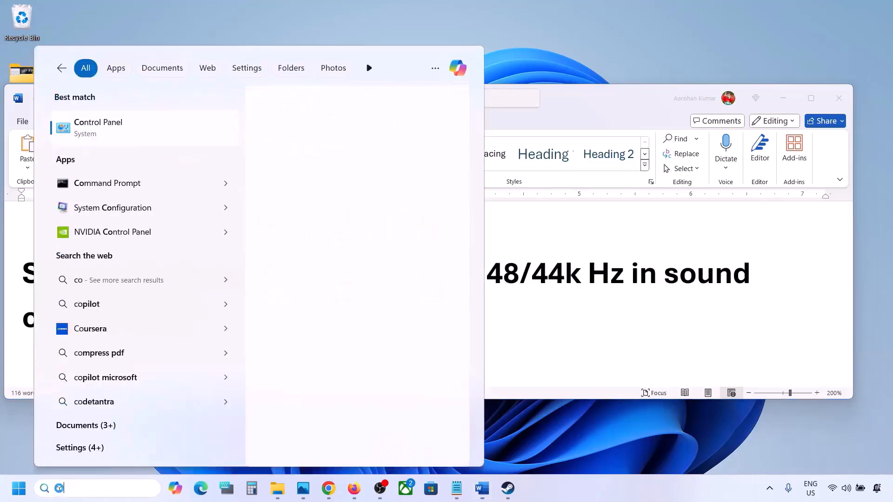
text(ntrol)
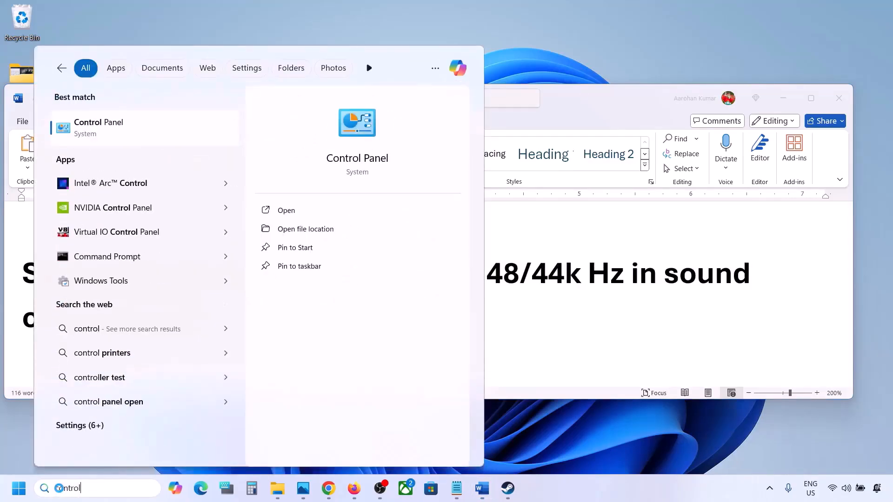
key(Return)
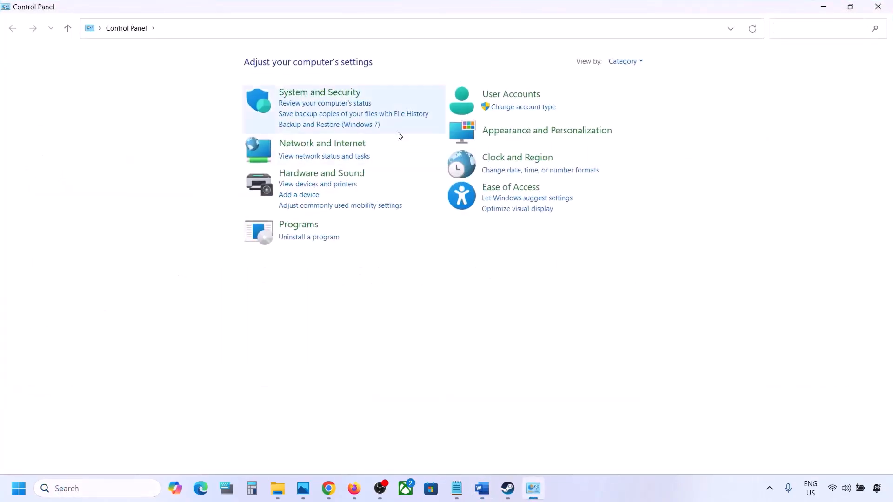
click(332, 176)
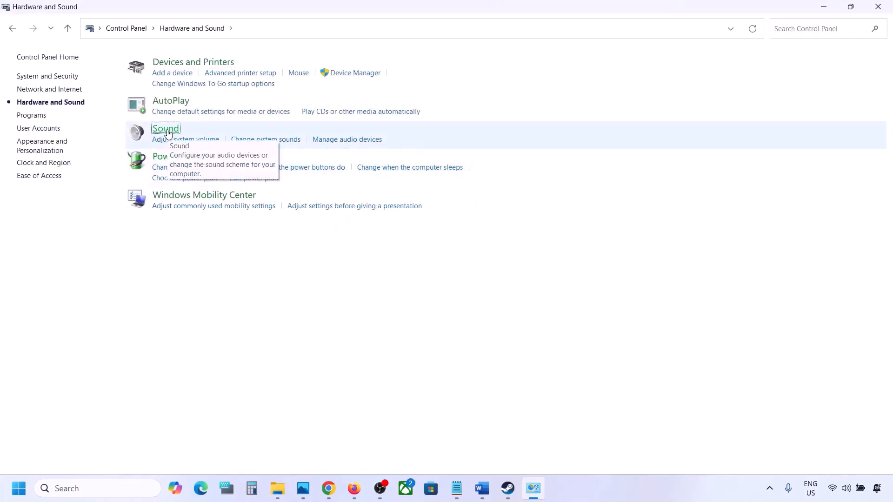
click(168, 133)
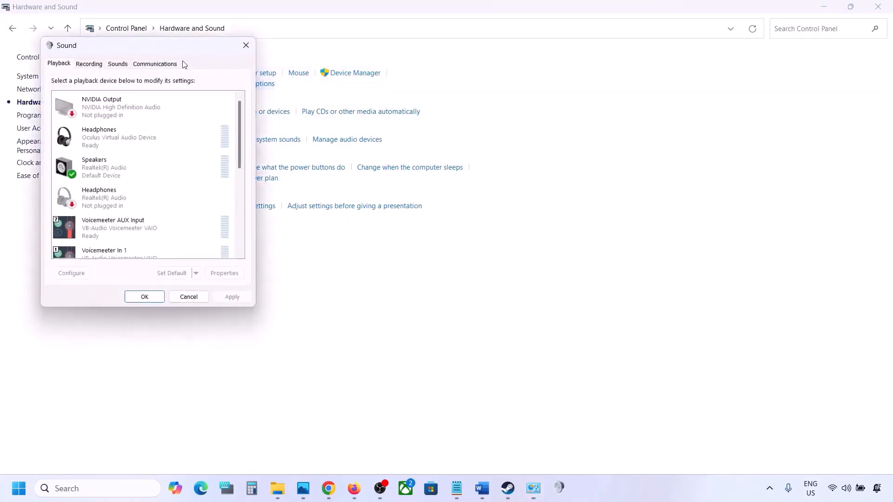
drag(173, 52, 401, 112)
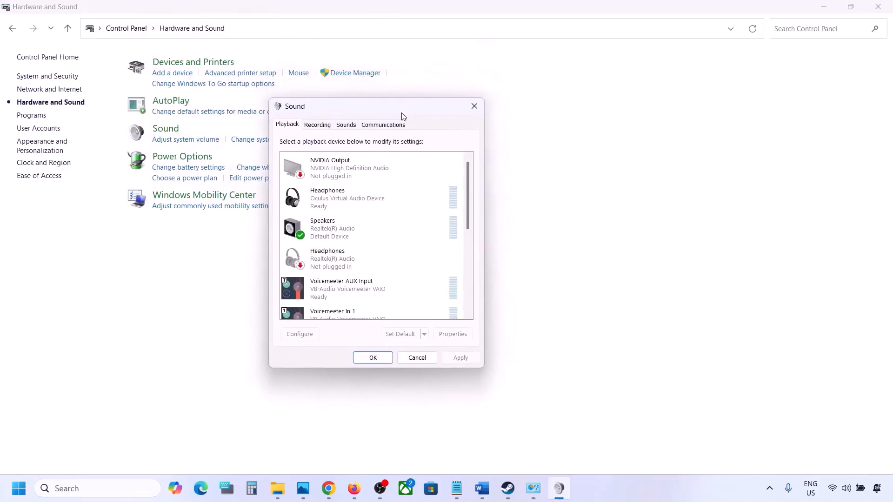
Recheck Step 4 in the Word document and open the properties of the Speakers (Realtek(R) Audio) playback device.
click(489, 487)
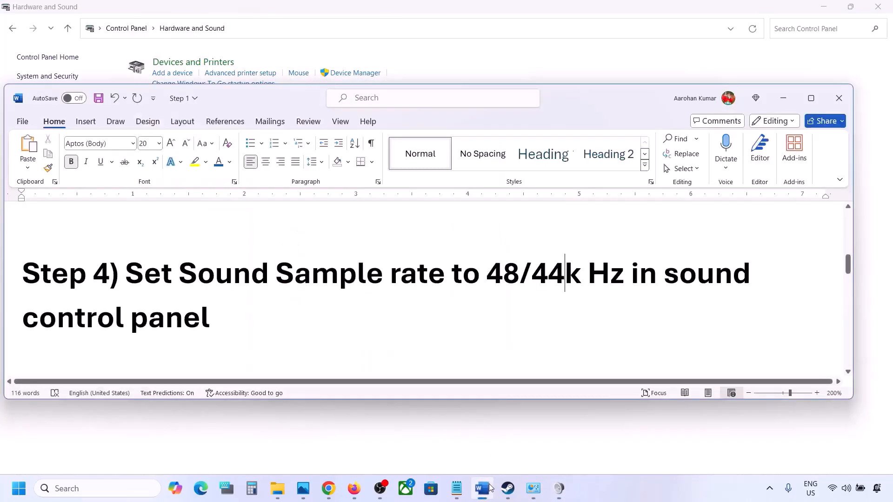
click(490, 488)
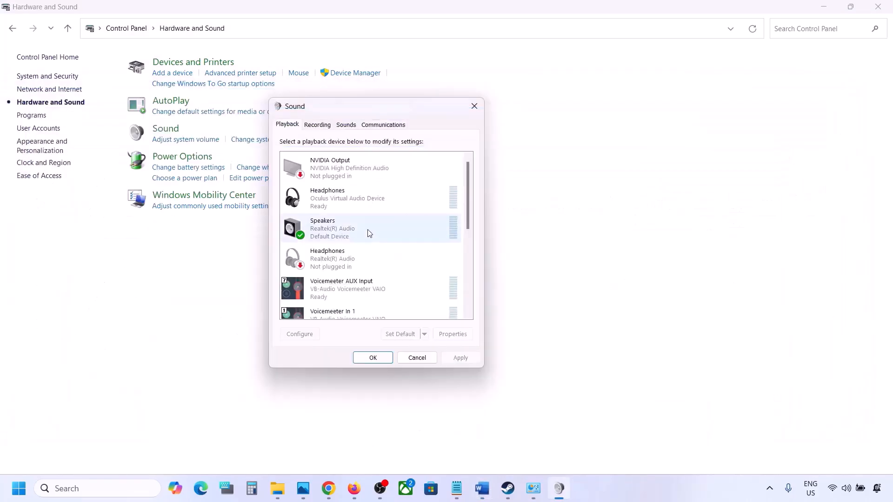
click(330, 233)
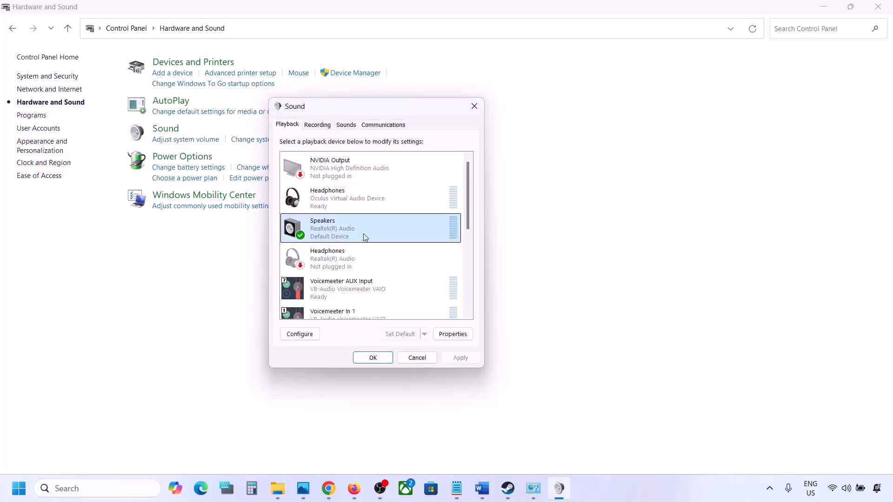
right_click(377, 235)
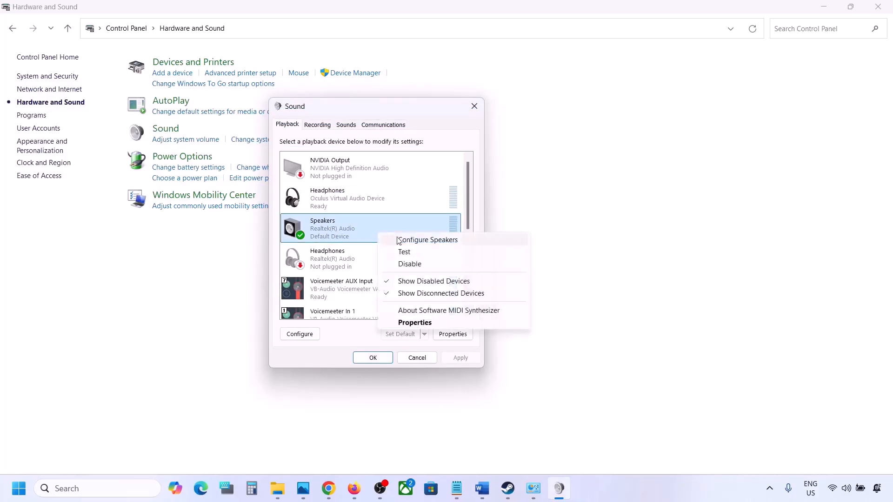
click(422, 322)
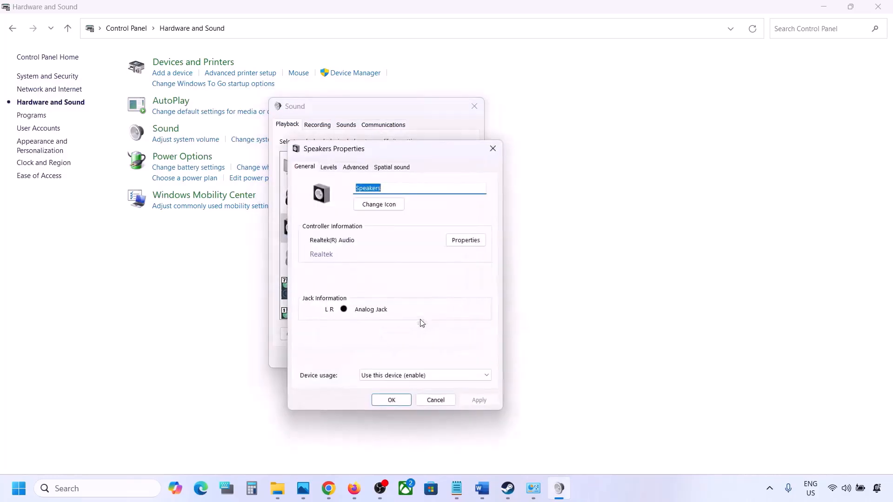
Move the Speakers Properties dialog aside and look through the sample rates and bit depths offered under its advanced default format.
drag(399, 149, 447, 108)
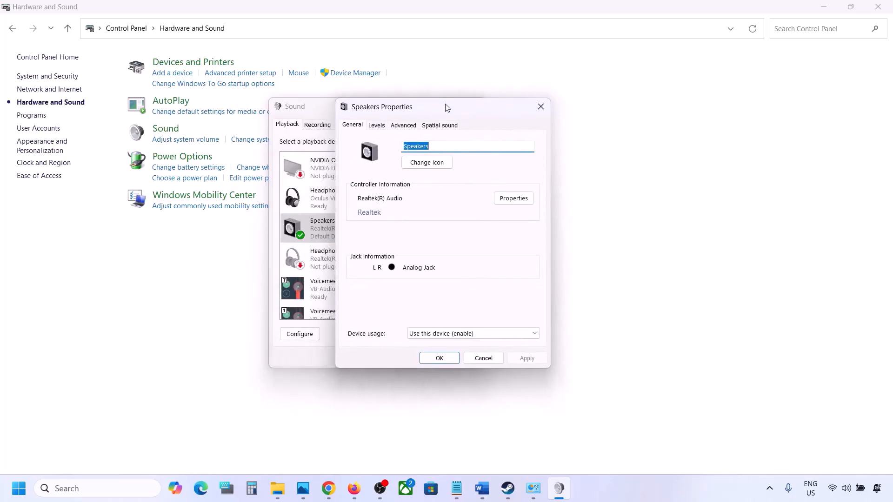
click(403, 126)
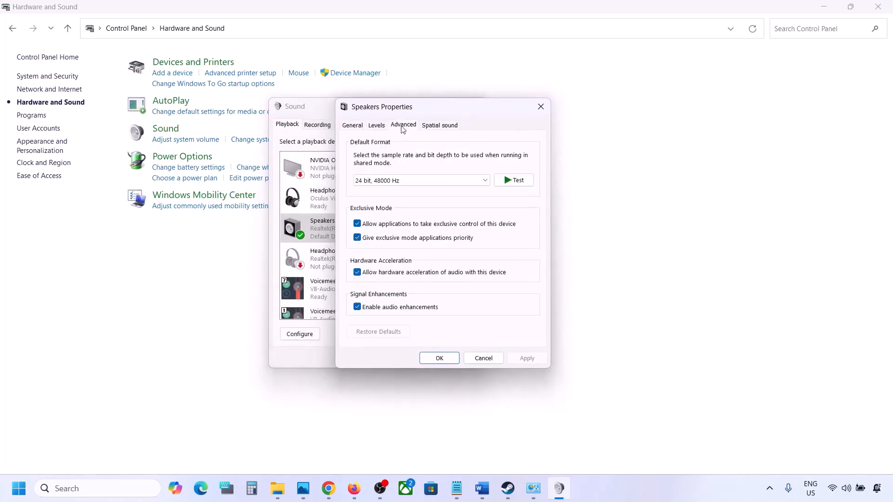
click(486, 185)
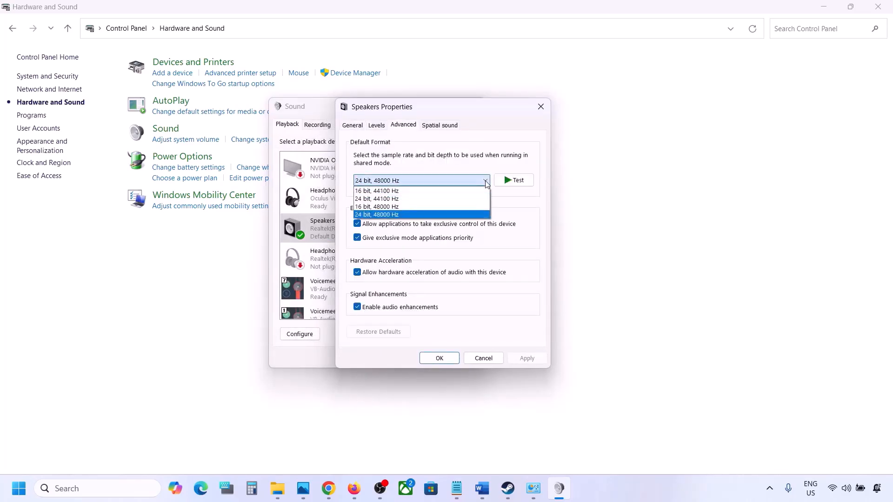
click(517, 218)
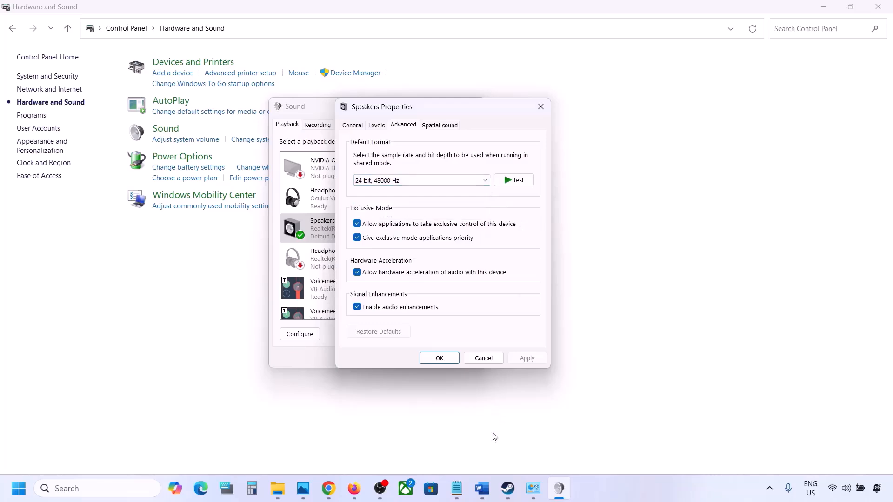
Highlight "48/44k" in Step 4 of the Word document and reselect 24 bit, 48000 Hz as the speakers' default format.
click(482, 488)
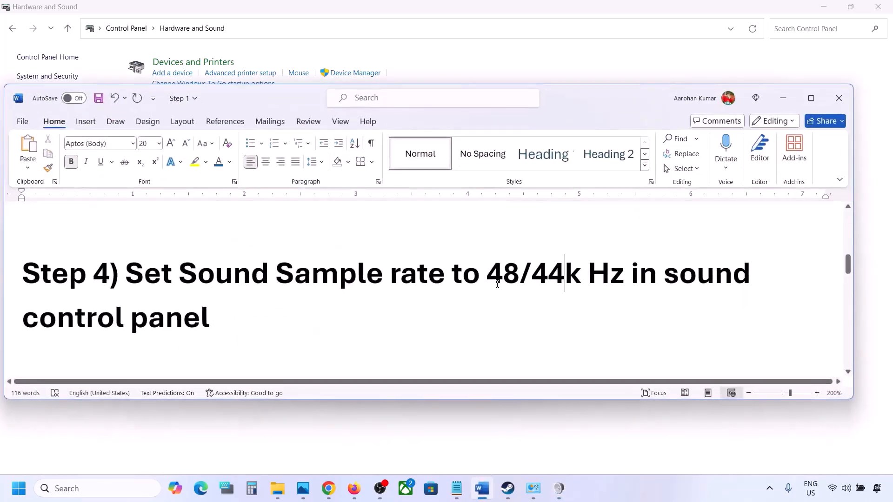
drag(498, 284, 584, 284)
click(784, 98)
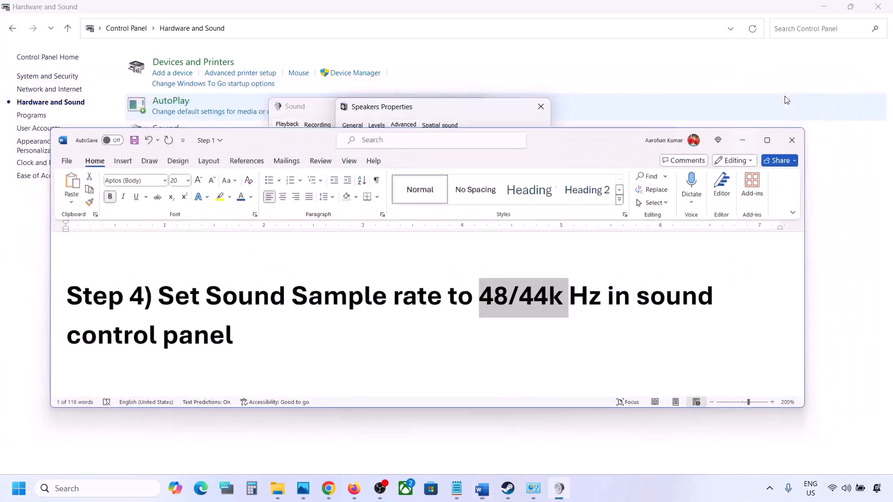
click(426, 182)
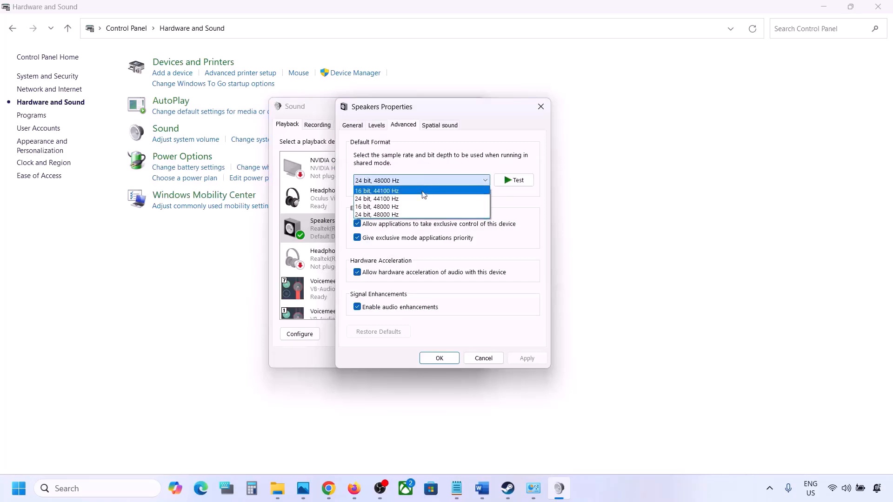
click(390, 215)
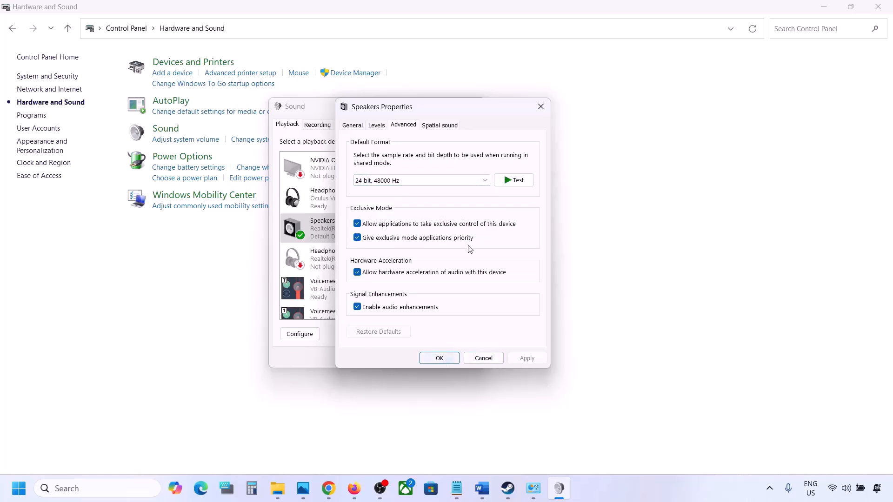
Set the speakers' default format to 24 bit, 44100 Hz, apply it, and agree to continue while the device is in use.
click(448, 182)
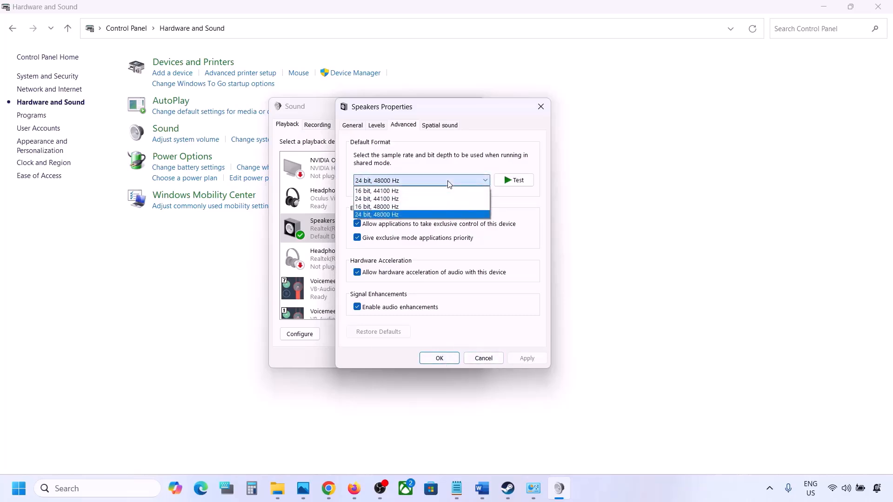
click(396, 199)
click(518, 362)
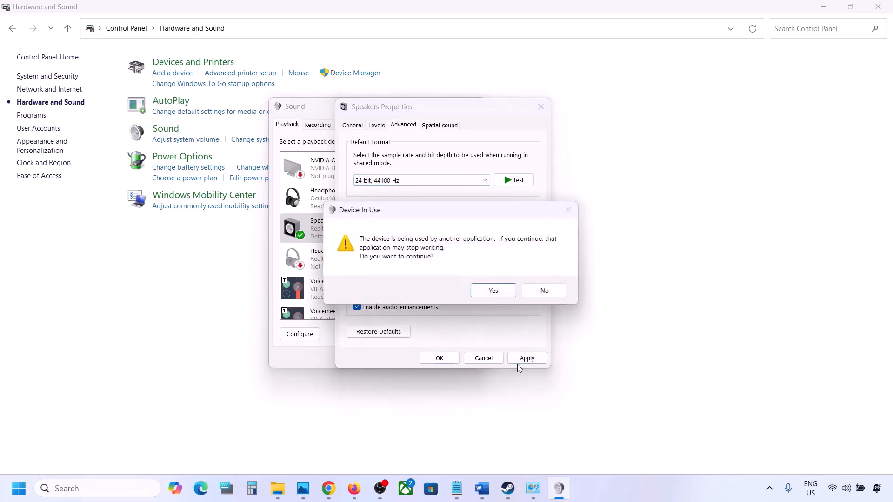
click(493, 292)
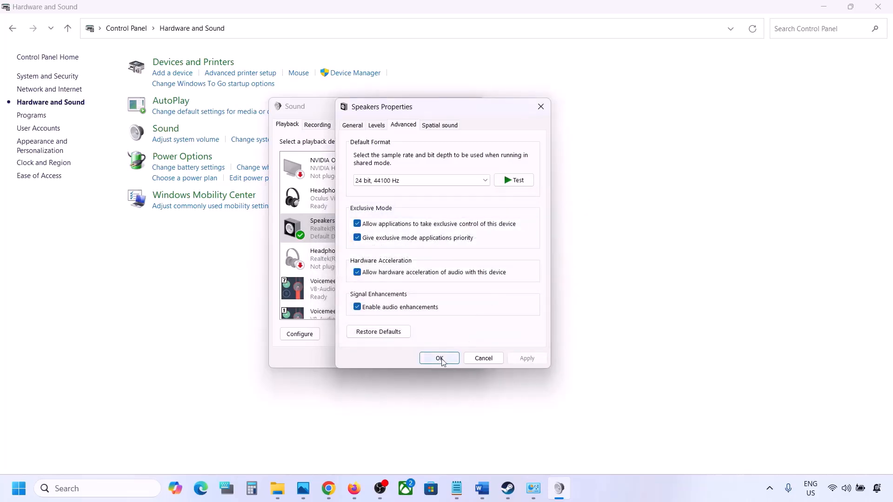
Set the speakers' default format to 24 bit, 48000 Hz, apply it, and close the Speakers Properties and Sound dialogs with the changes accepted.
click(401, 183)
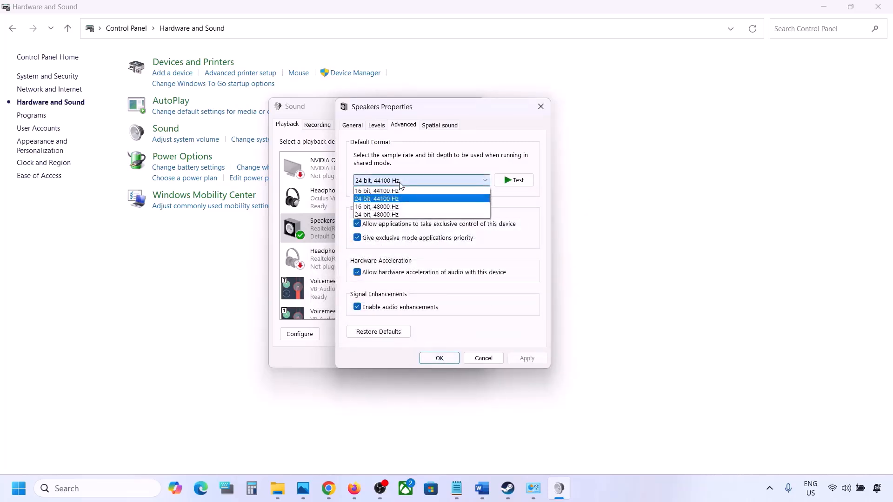
click(389, 215)
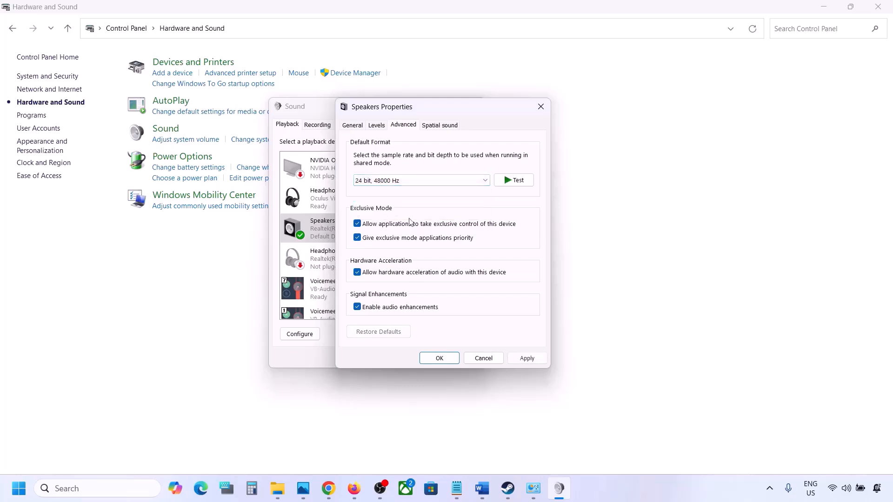
click(520, 360)
click(440, 358)
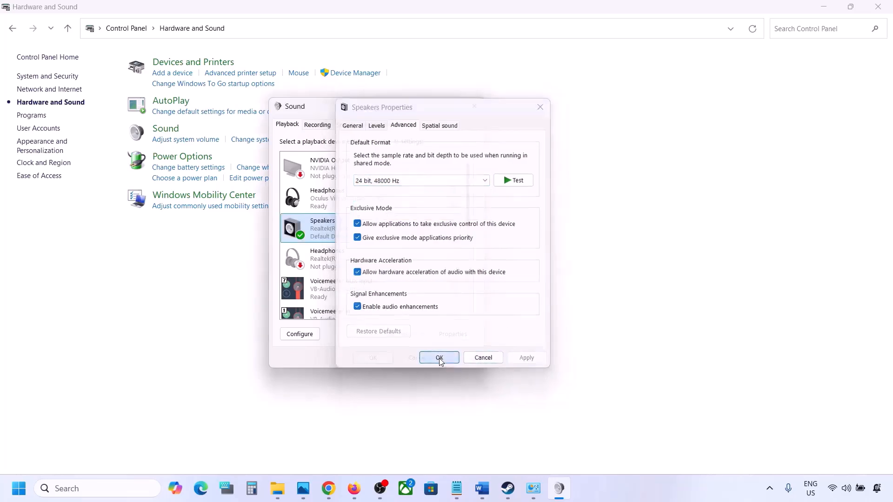
click(373, 358)
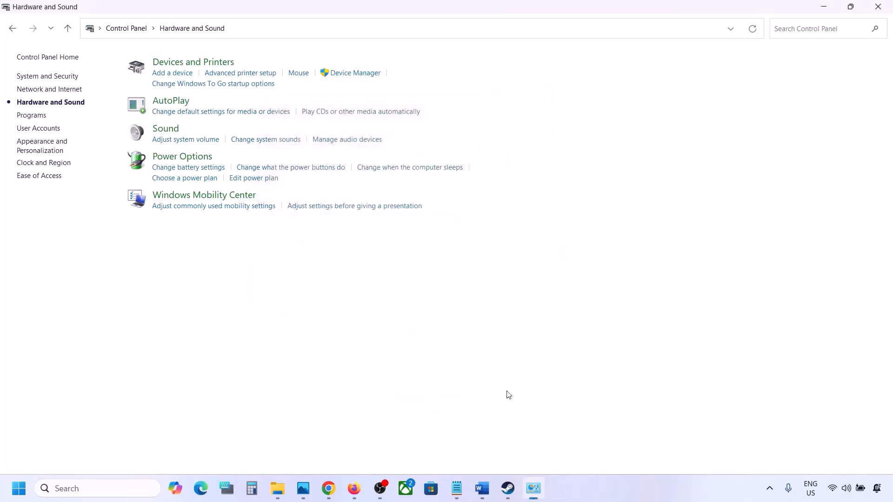
Go to Step 5 in the Word document, highlight its instructions on disconnecting and reconnecting the controller, and clear the highlight.
click(482, 489)
scroll(367, 293, down, 5)
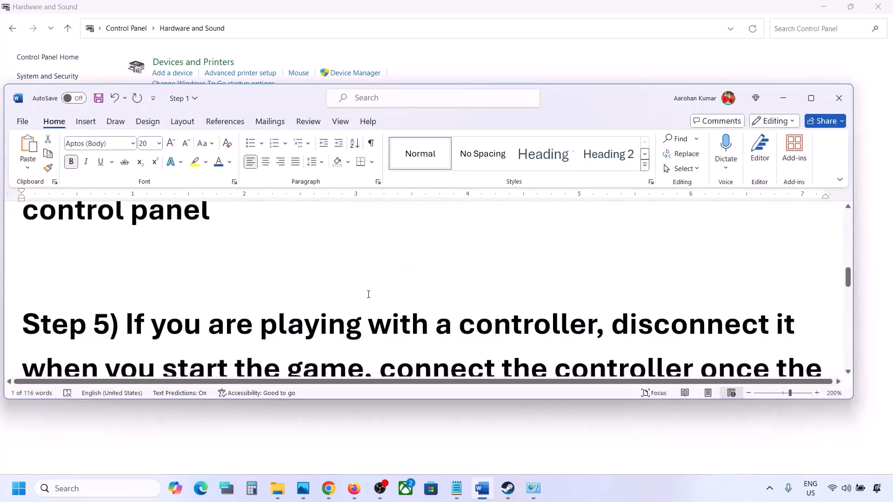
drag(145, 258, 774, 300)
drag(581, 319, 313, 333)
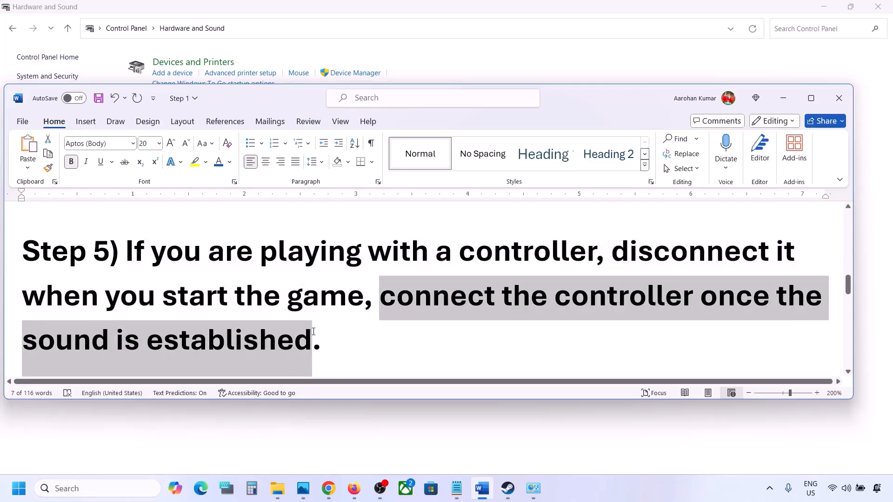
click(313, 330)
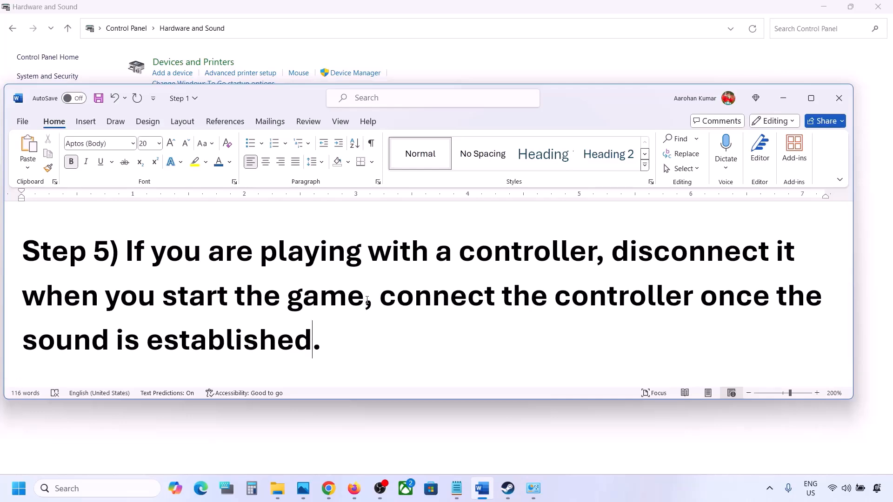
Highlight "Turn off Spatial Sound" in Step 6 of the Word document and open Control Panel's Sound dialog, moving it nearer the screen's center.
scroll(367, 300, down, 3)
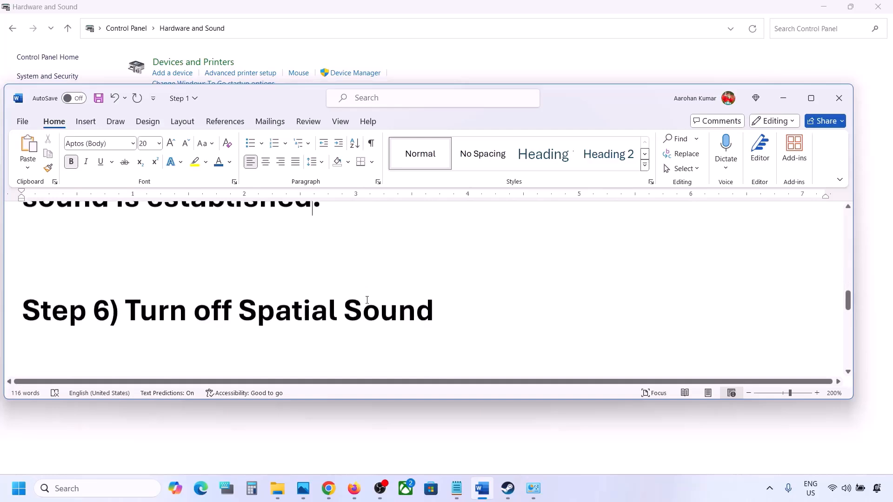
drag(143, 311, 422, 294)
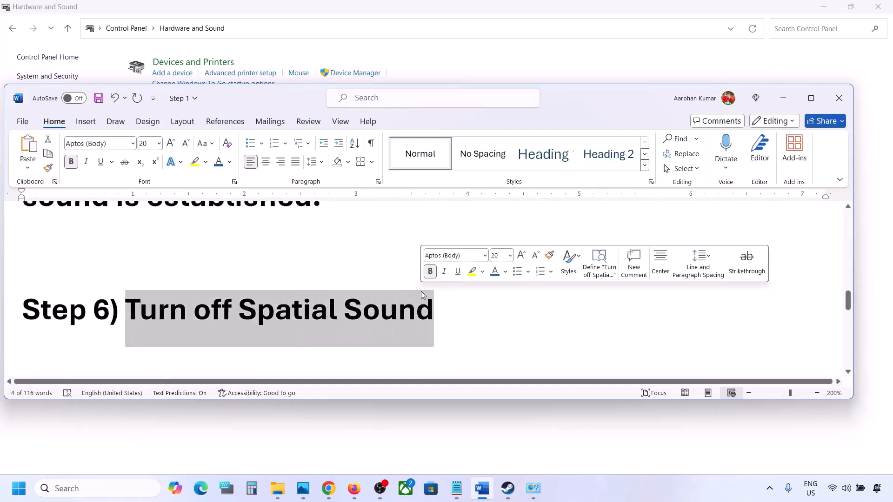
click(90, 487)
text(control)
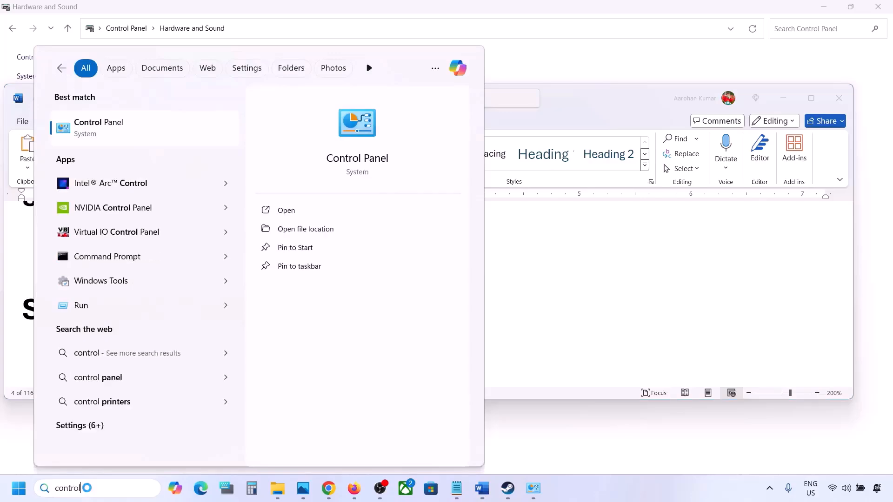
key(Return)
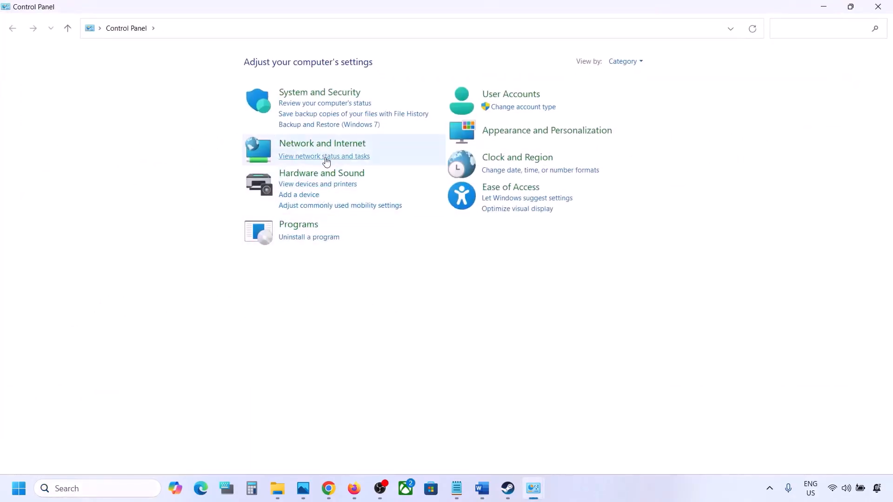
click(312, 173)
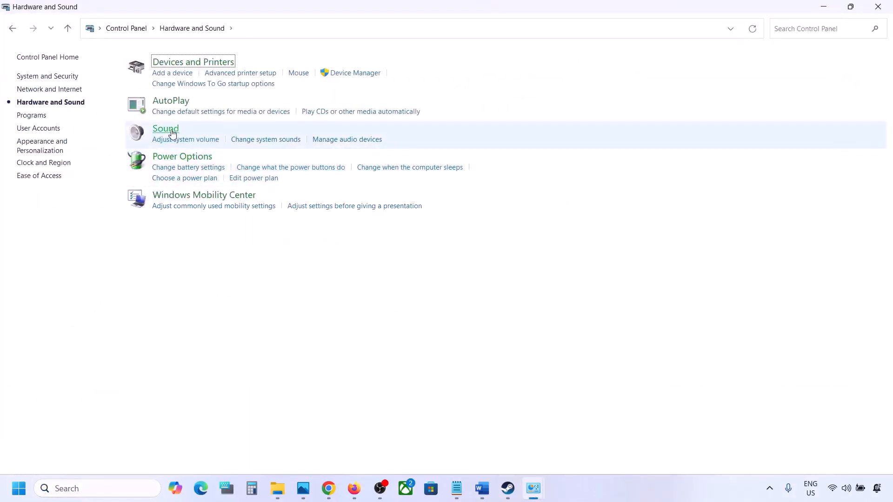
click(172, 134)
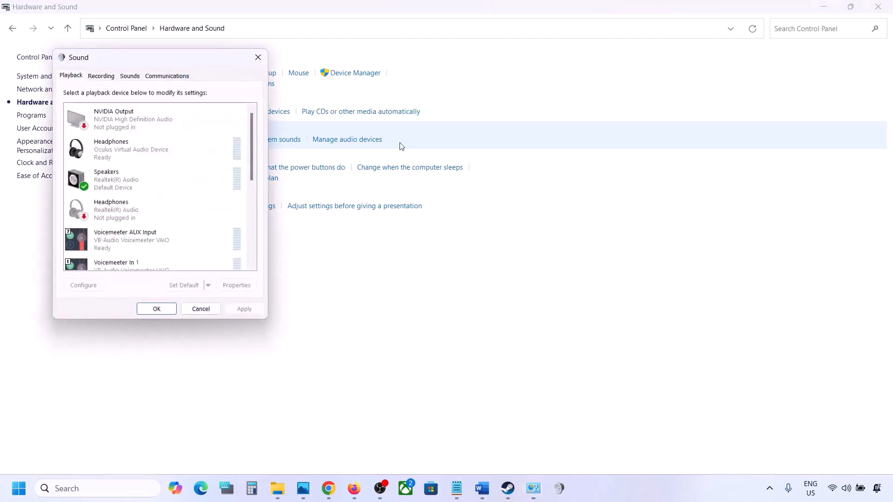
drag(177, 67, 385, 108)
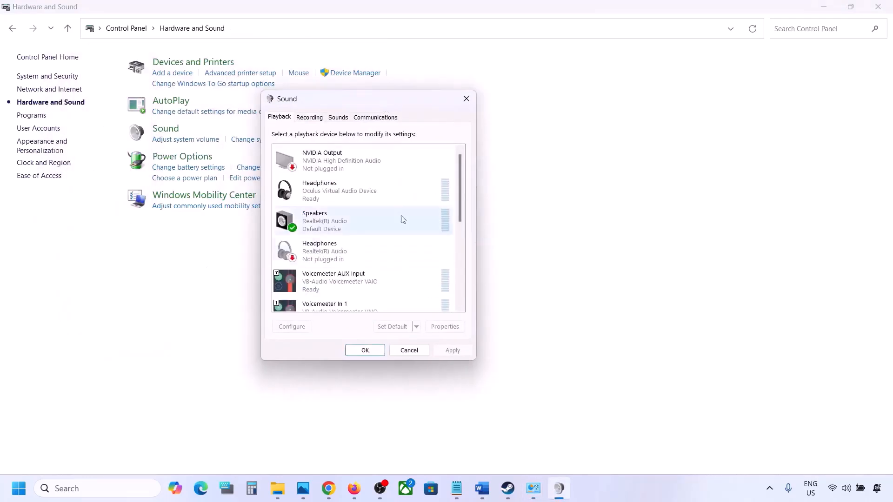
Set the spatial sound format of the Speakers (Realtek(R) Audio) playback device to Off and accept both sound dialogs.
click(342, 222)
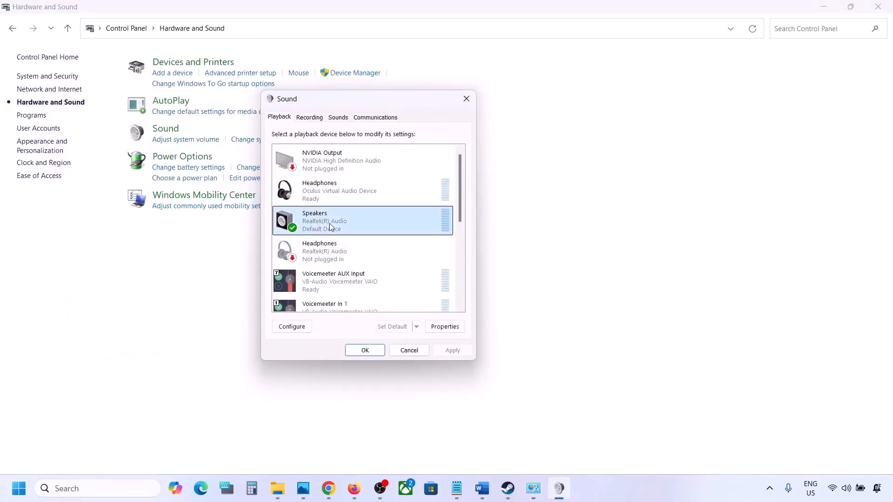
right_click(342, 221)
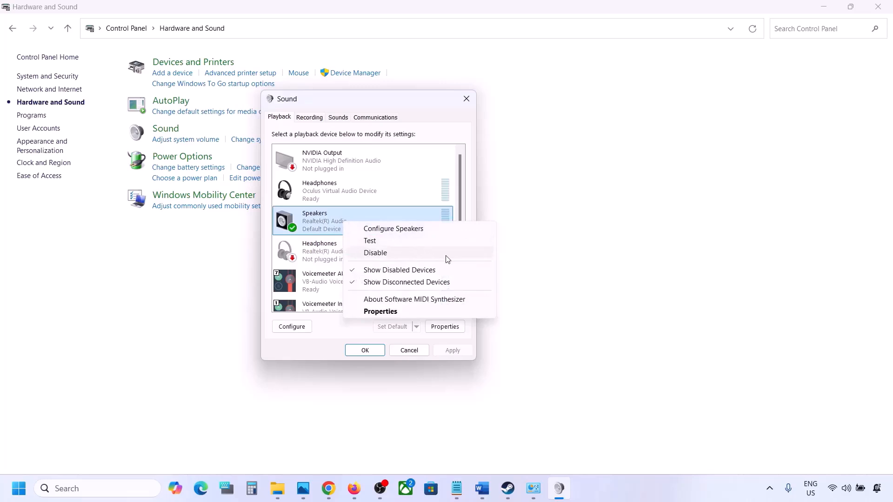
click(380, 311)
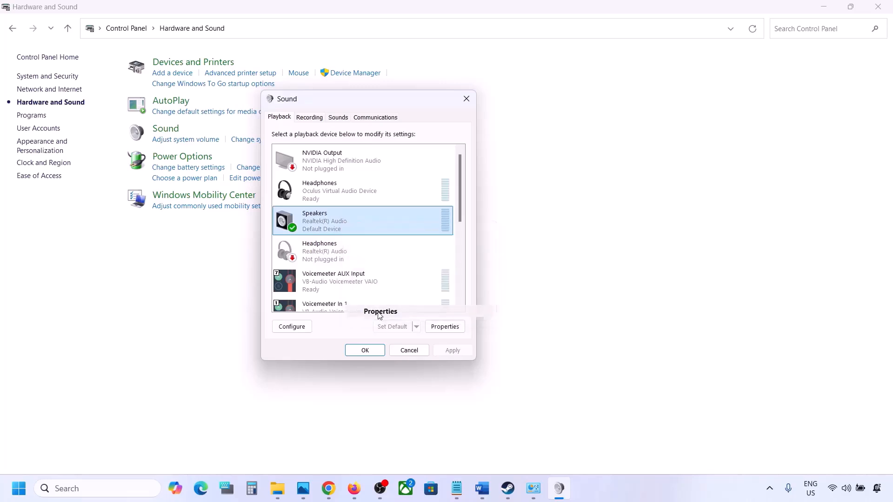
click(388, 162)
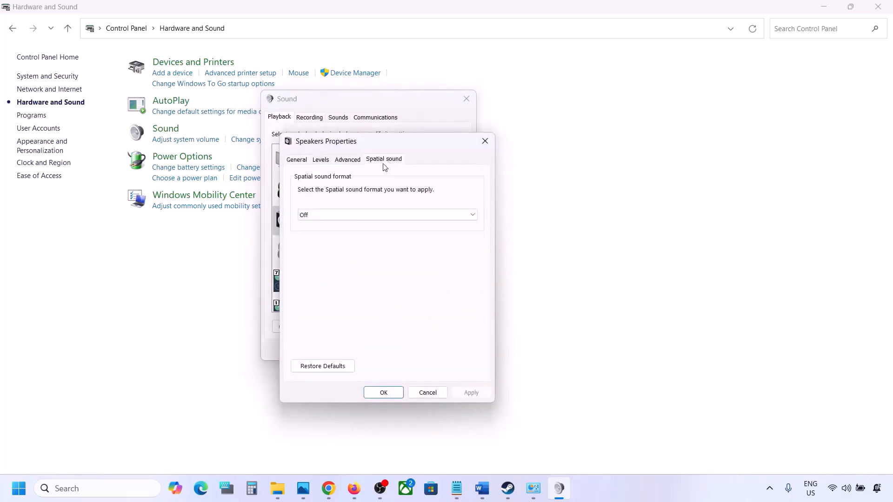
click(329, 216)
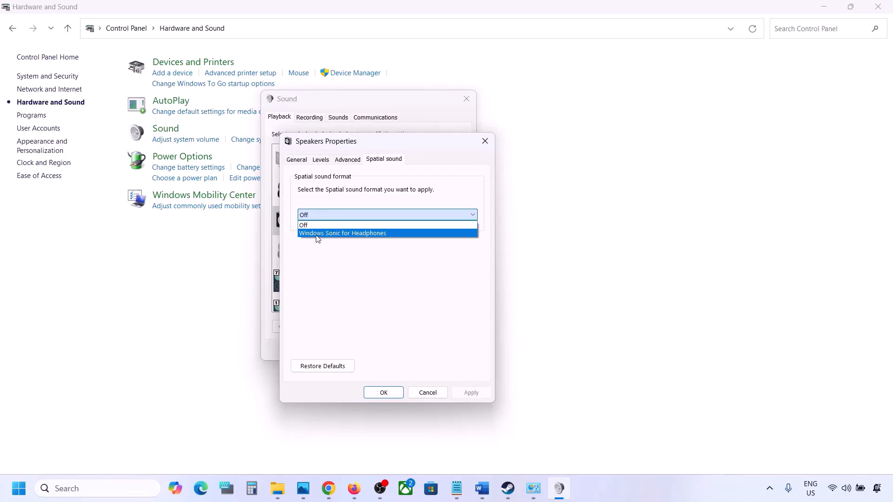
click(310, 228)
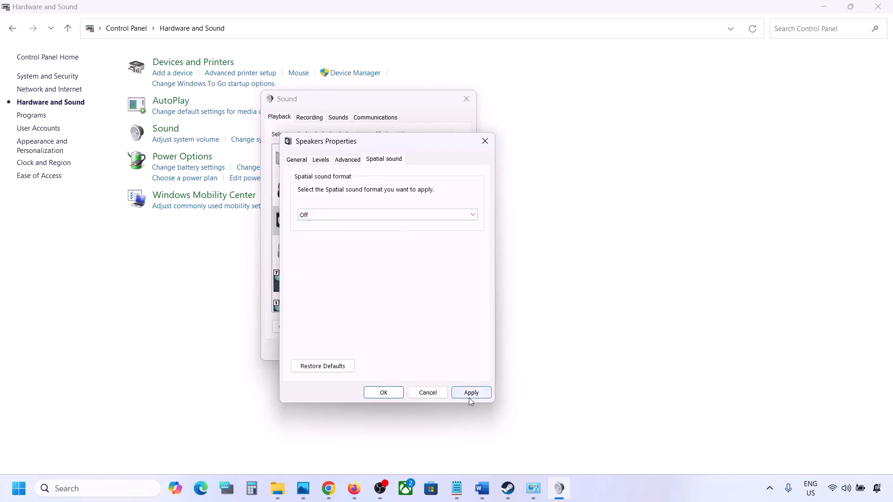
click(390, 394)
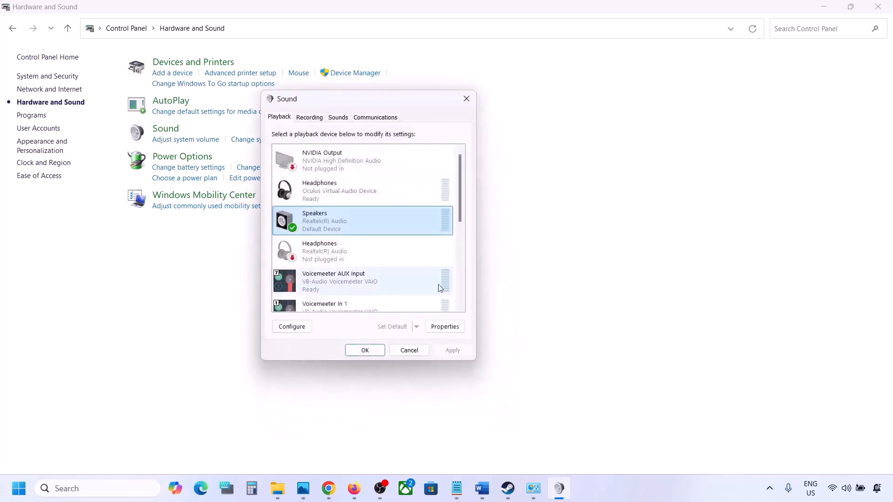
click(376, 352)
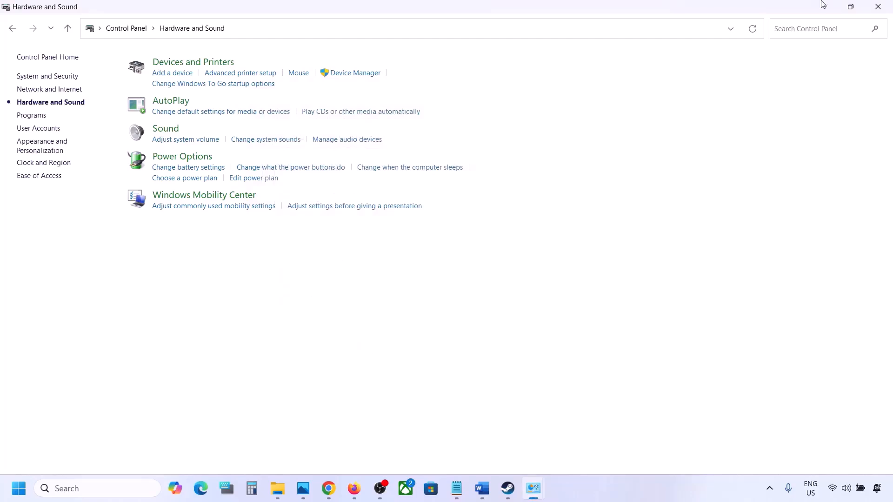
Close the Hardware and Sound window and go to Step 7 in the Word document.
click(879, 9)
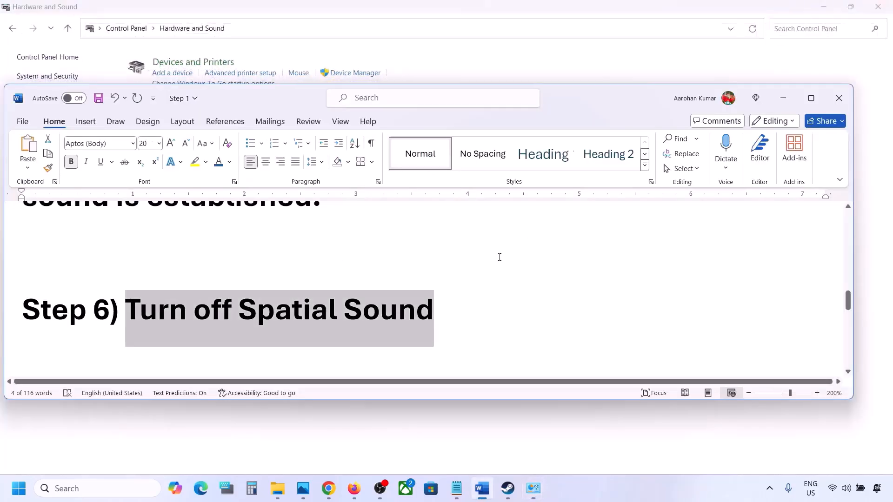
scroll(409, 310, down, 3)
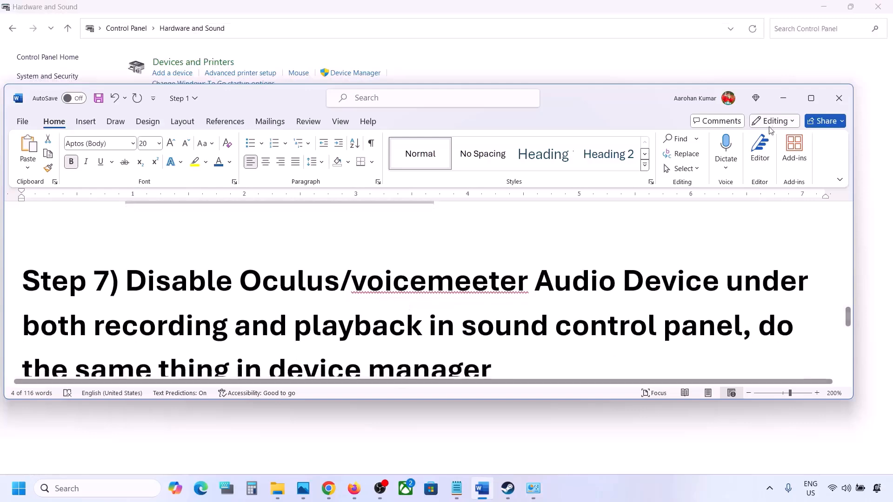
Maximize the Word document and highlight Step 7's instructions on disabling the Oculus/voicemeeter audio devices, including the device manager part.
click(808, 104)
scroll(238, 300, up, 2)
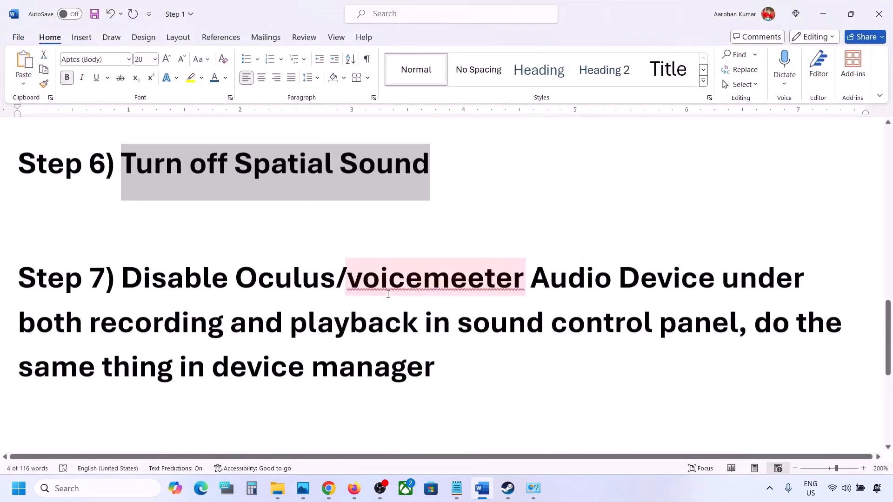
drag(237, 297, 421, 303)
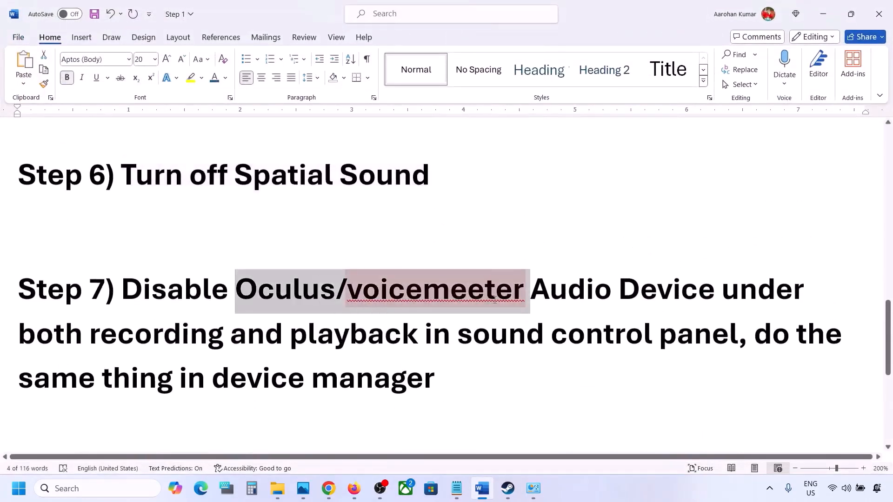
click(571, 296)
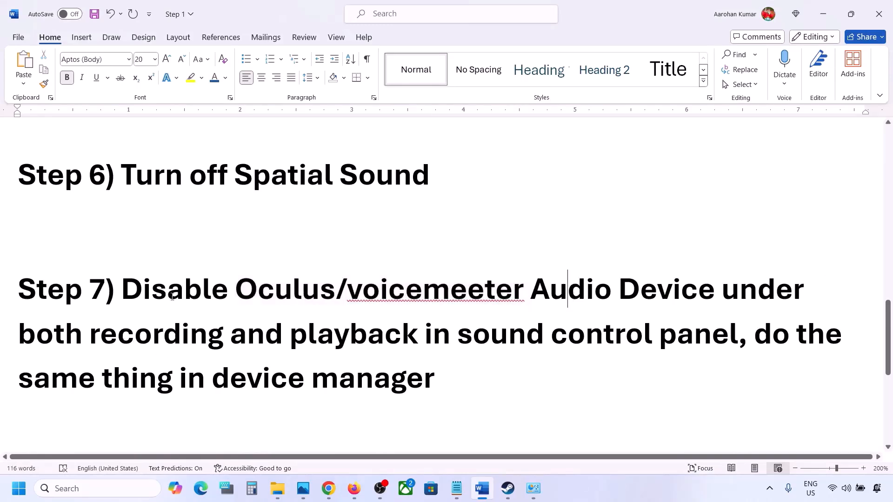
drag(142, 278, 653, 342)
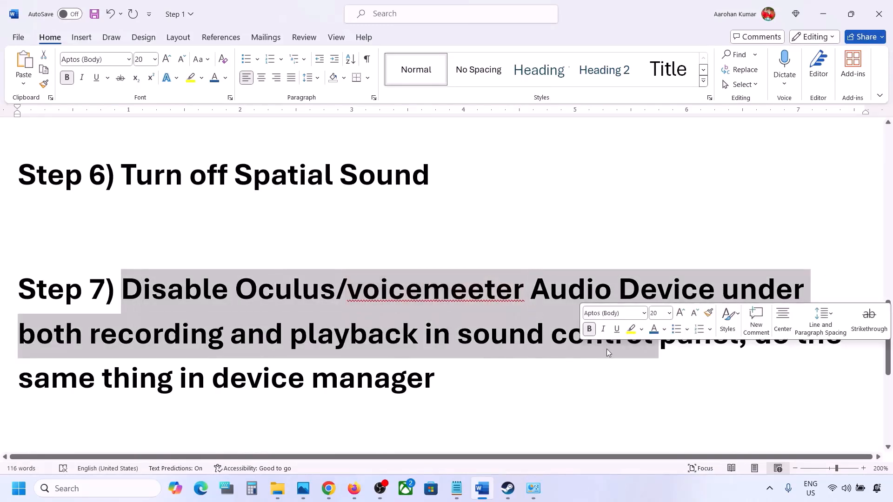
drag(115, 379, 435, 381)
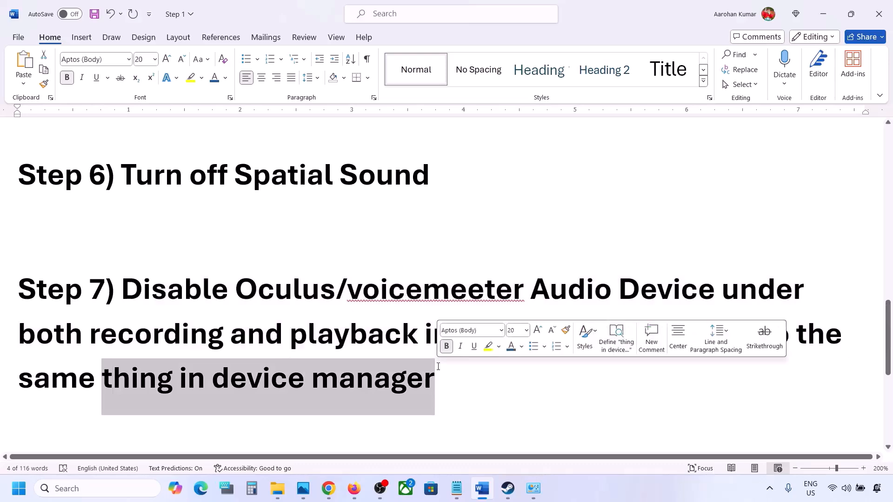
Open the Sound dialog from Control Panel's Hardware and Sound category and move it nearer the middle of the screen.
click(93, 487)
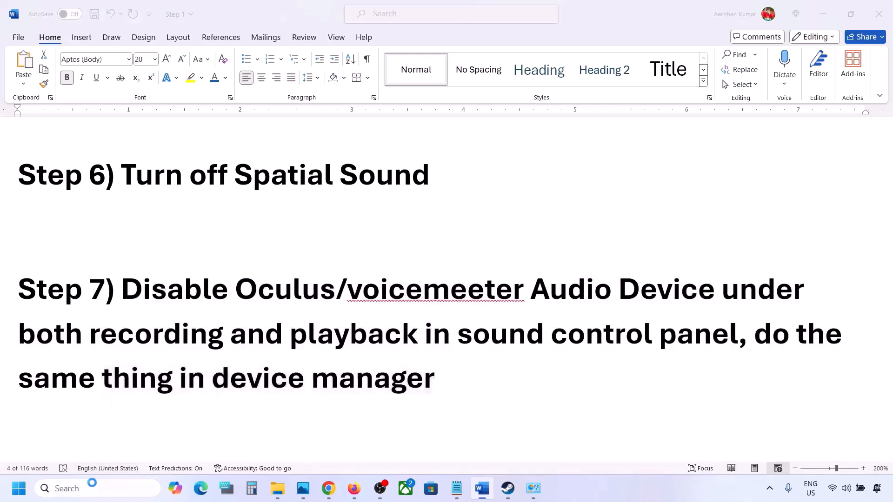
text(control)
key(Return)
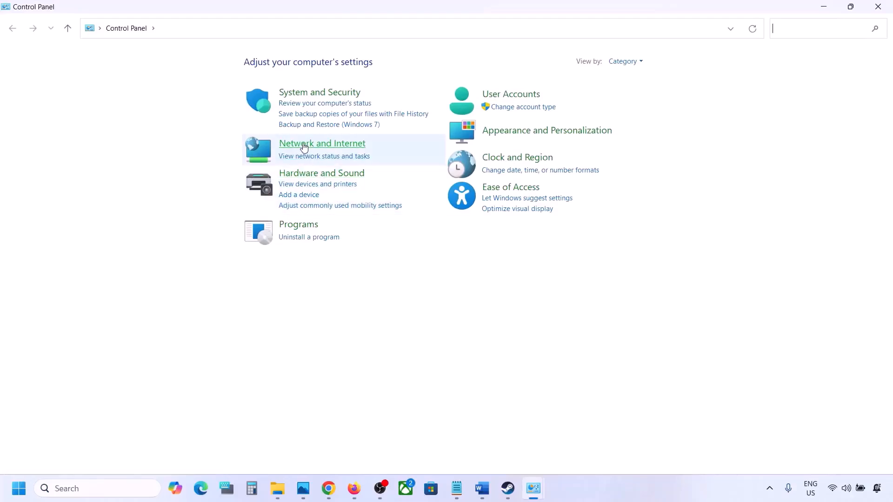
click(303, 179)
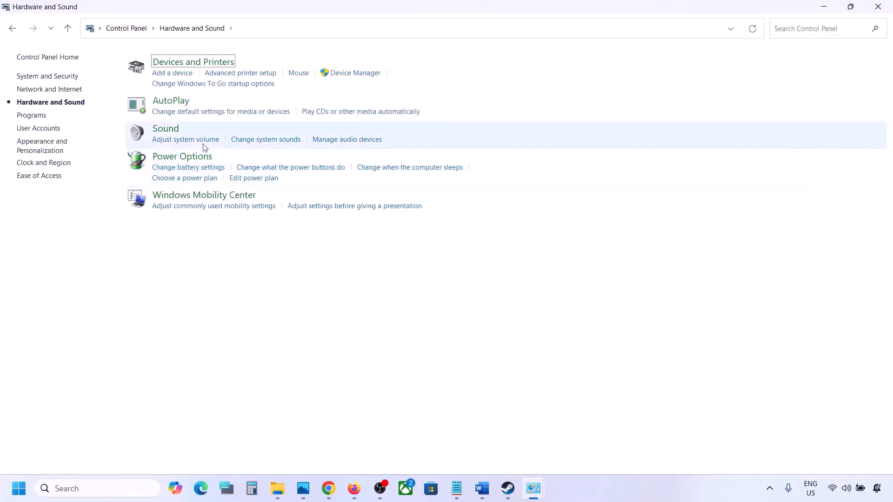
click(173, 132)
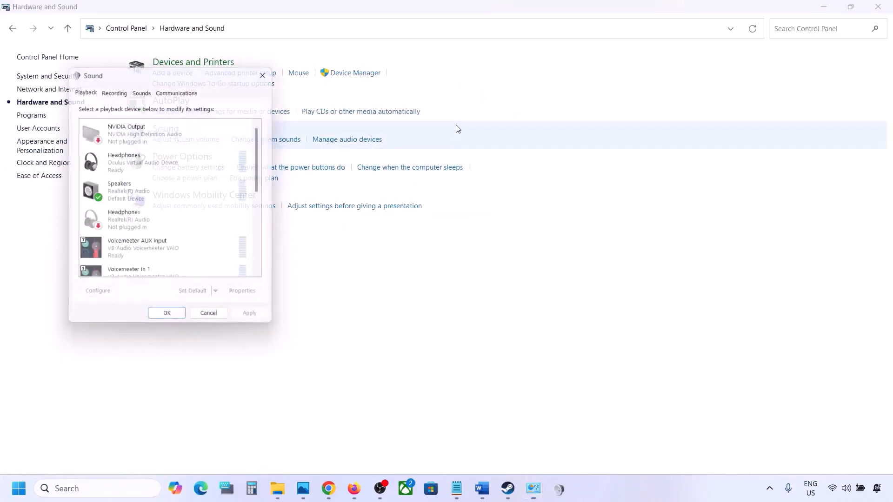
drag(178, 78, 523, 99)
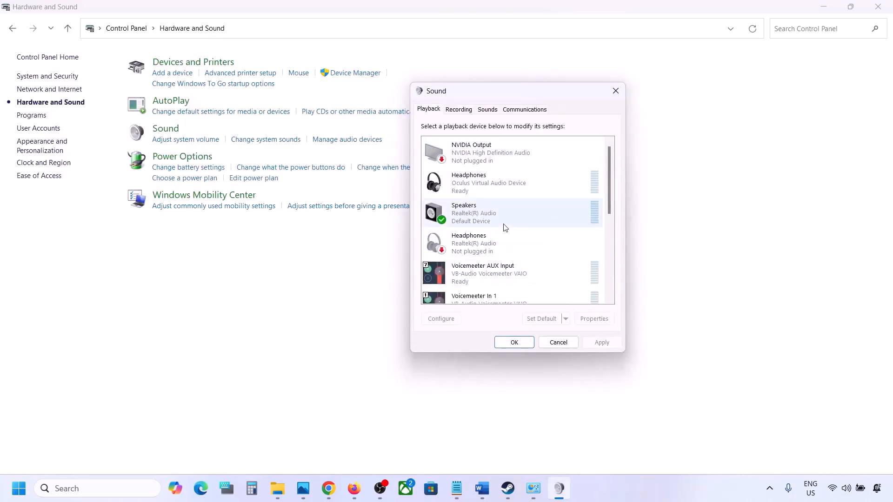
Look through the whole list of playback devices, selecting the Realtek(R) Audio Speakers along the way.
scroll(505, 228, down, 3)
scroll(505, 228, down, 2)
scroll(505, 228, up, 5)
click(494, 213)
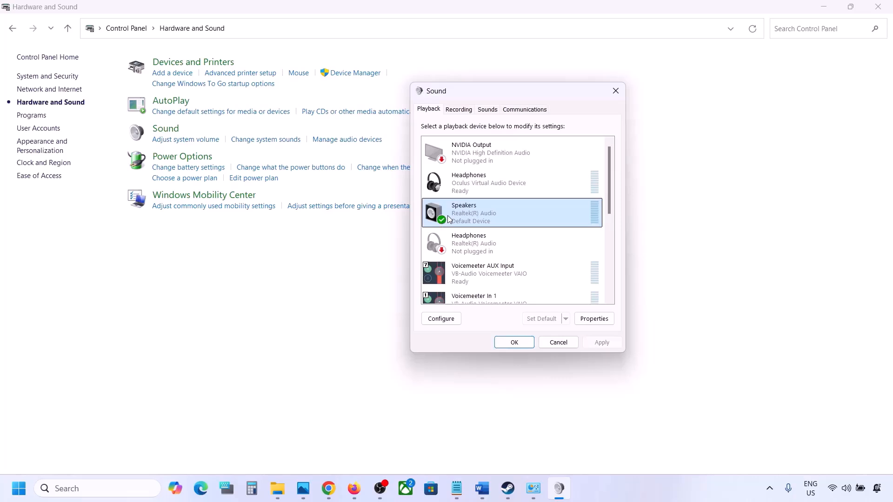
scroll(487, 286, down, 5)
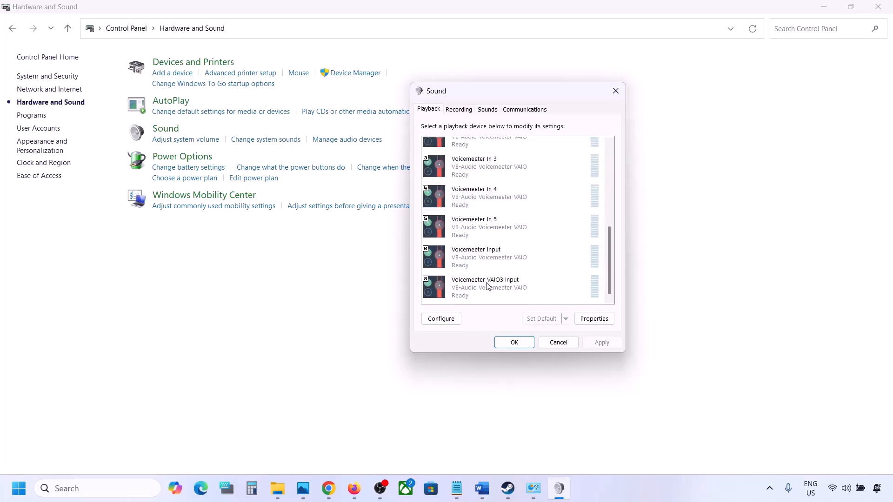
scroll(511, 256, up, 5)
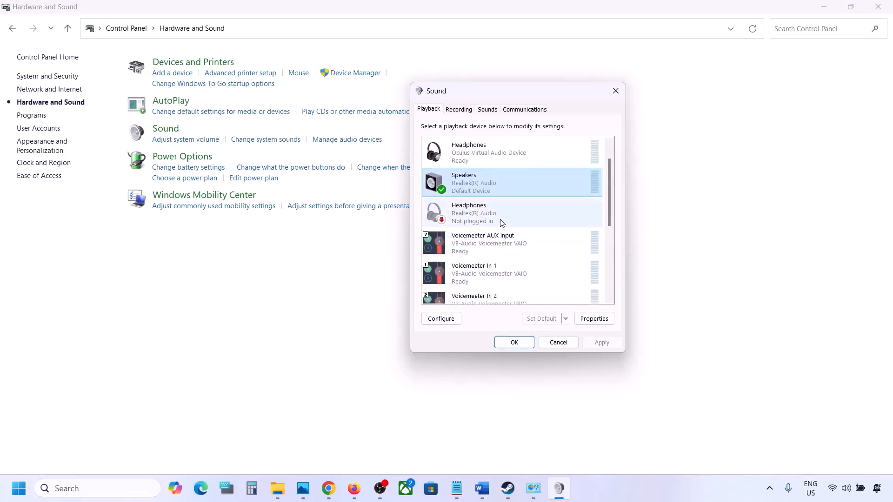
scroll(502, 223, up, 1)
Disable the Headphones playback device of the Oculus Virtual Audio Device and check its entry in the list.
click(470, 162)
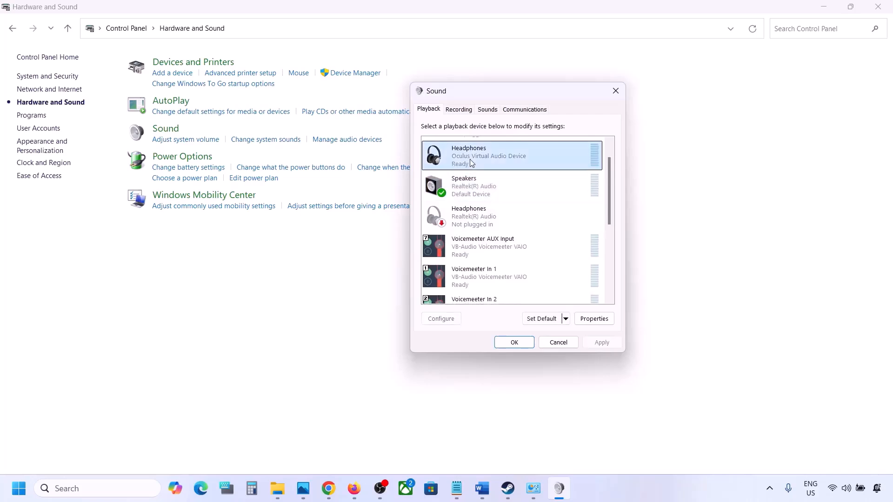
right_click(477, 158)
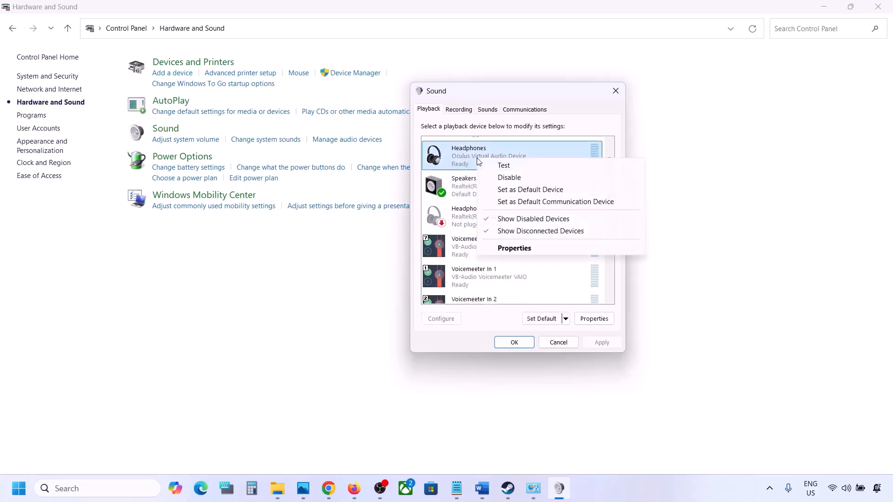
click(508, 176)
scroll(497, 202, down, 2)
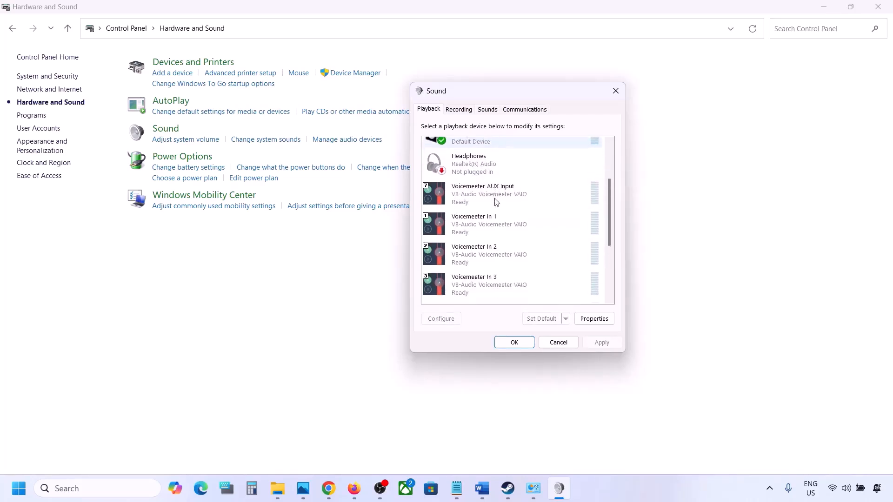
scroll(497, 196, up, 3)
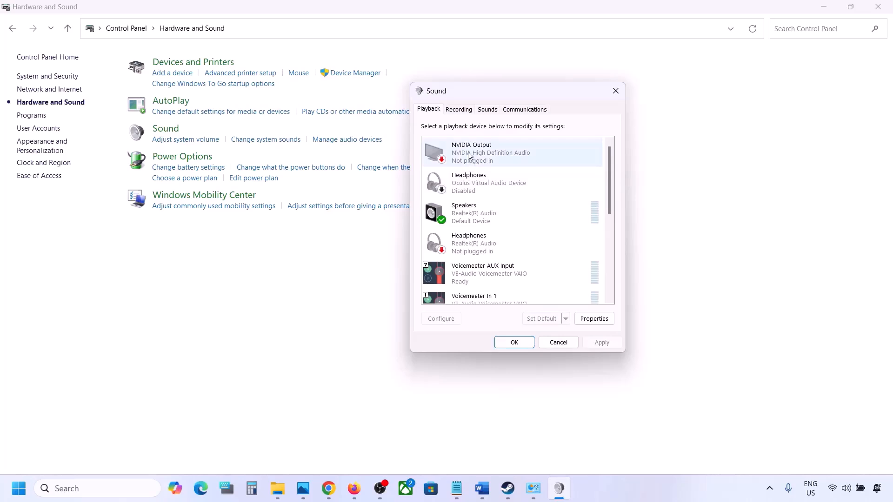
right_click(477, 174)
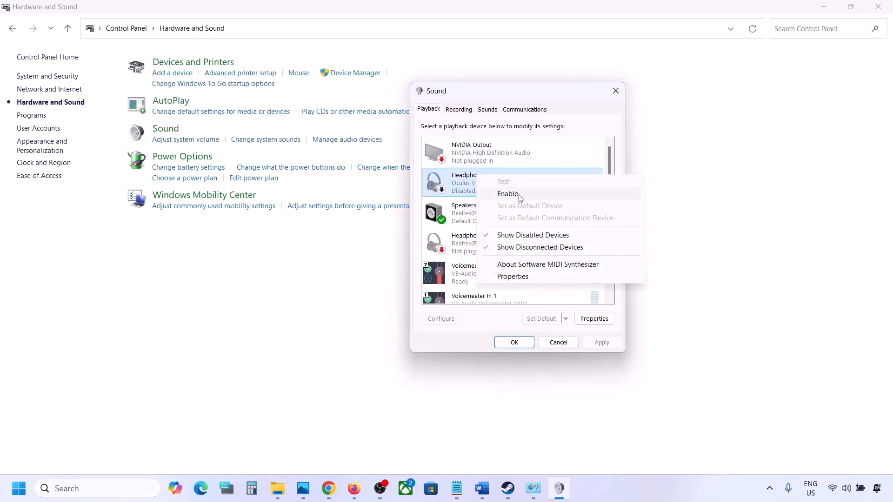
click(509, 193)
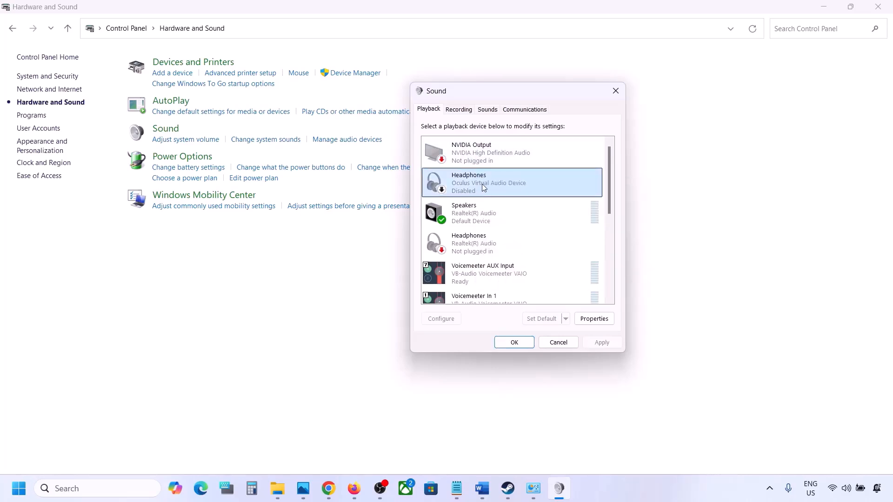
Disable the Voicemeeter AUX Input and Voicemeeter In 1 playback devices.
scroll(478, 200, down, 1)
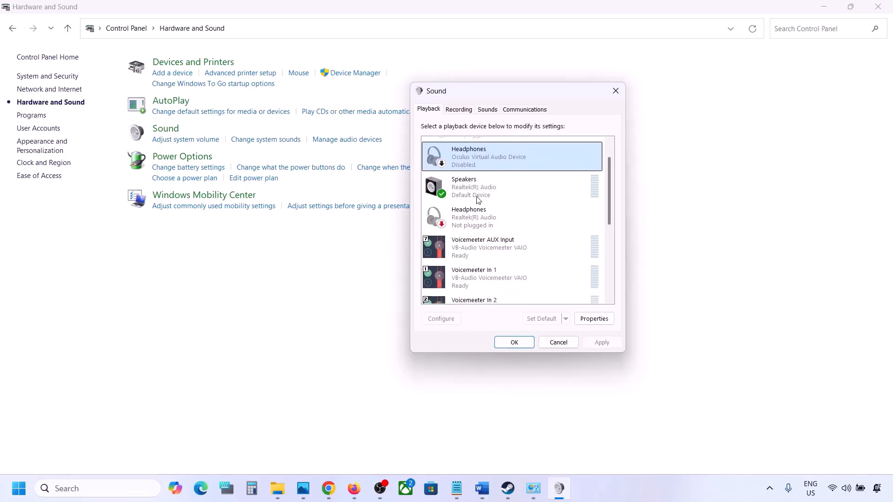
click(474, 217)
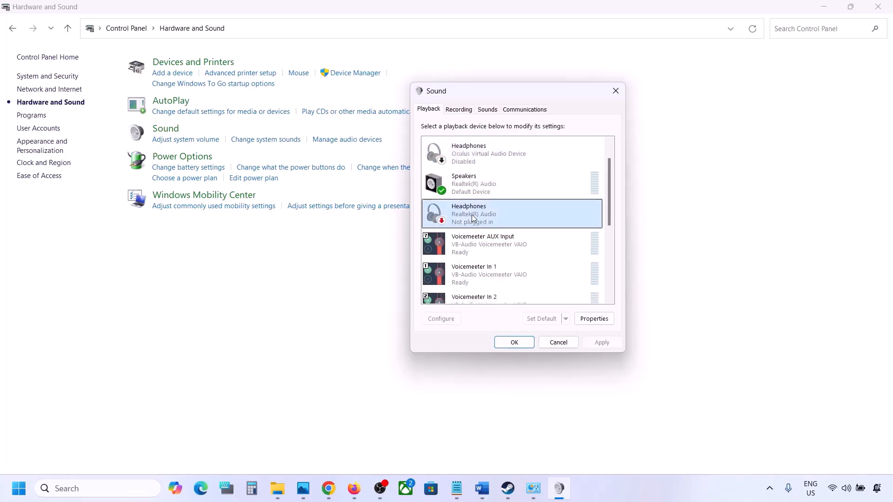
scroll(473, 217, down, 1)
click(481, 223)
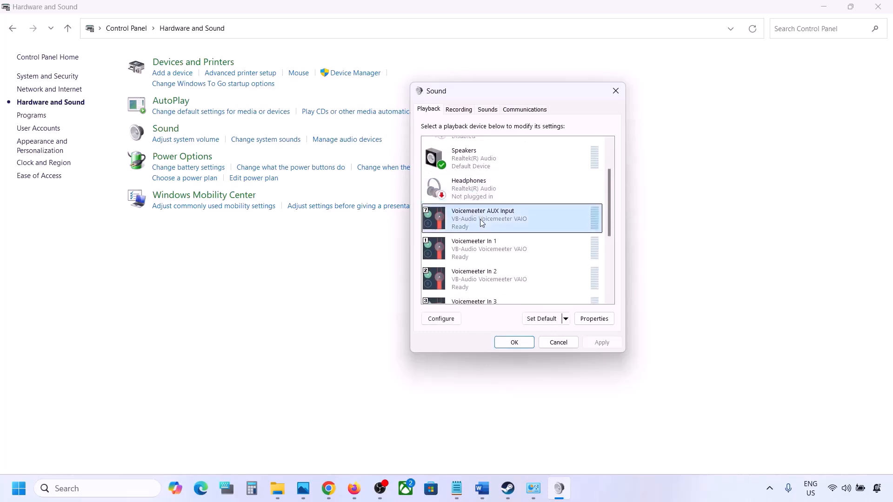
right_click(493, 221)
click(505, 249)
click(487, 253)
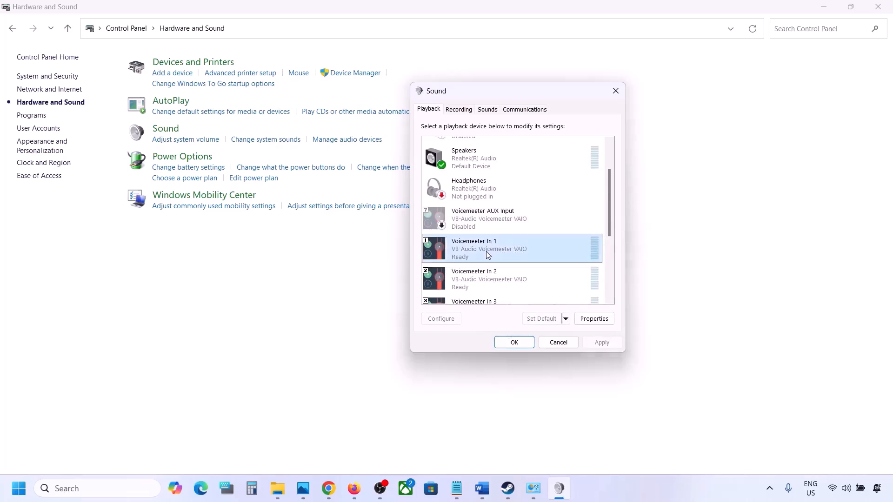
right_click(487, 251)
click(523, 282)
Disable the Voicemeeter In 2 and Voicemeeter In 3 playback devices.
scroll(523, 287, down, 1)
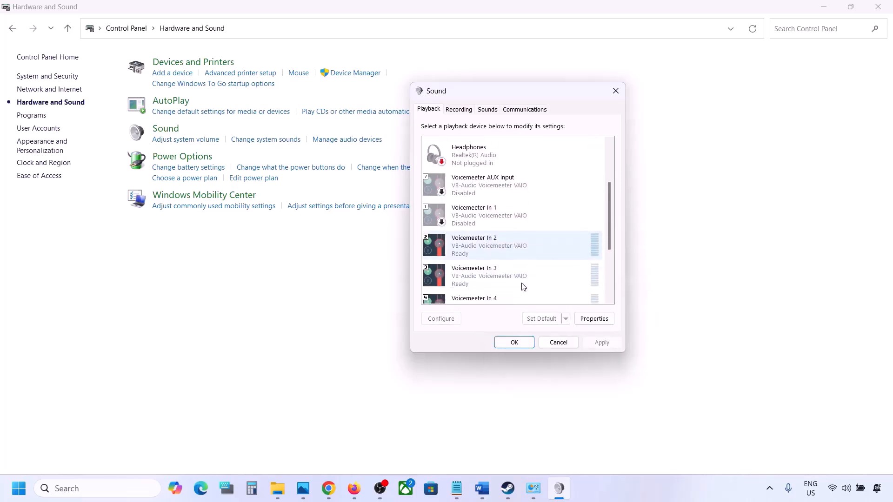
right_click(497, 252)
click(523, 285)
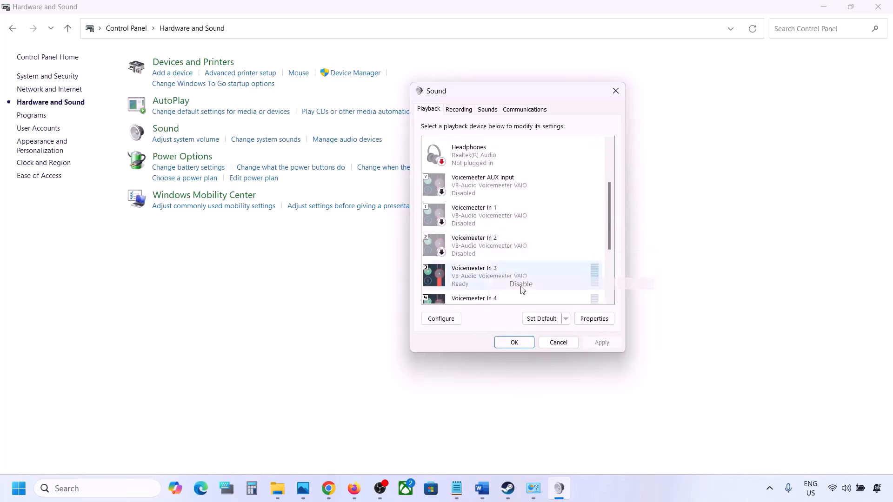
right_click(481, 282)
click(511, 310)
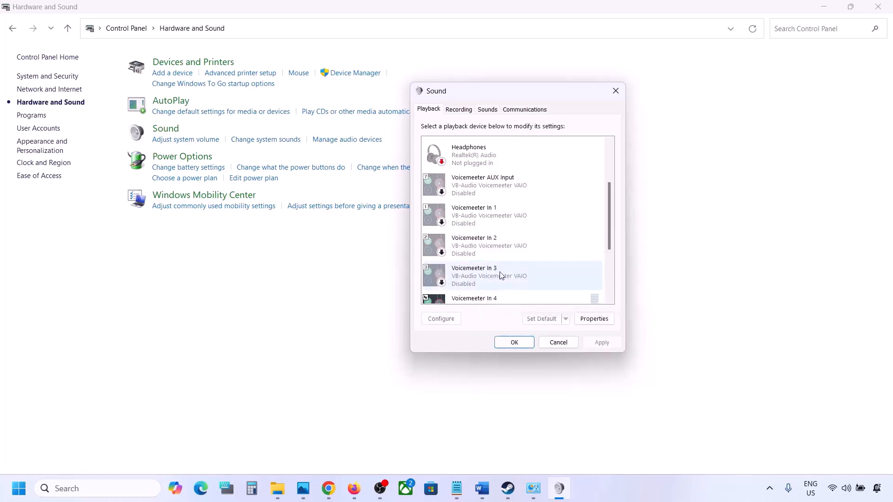
Disable the Voicemeeter Input and Voicemeeter In 5 playback devices.
scroll(501, 276, down, 3)
right_click(476, 257)
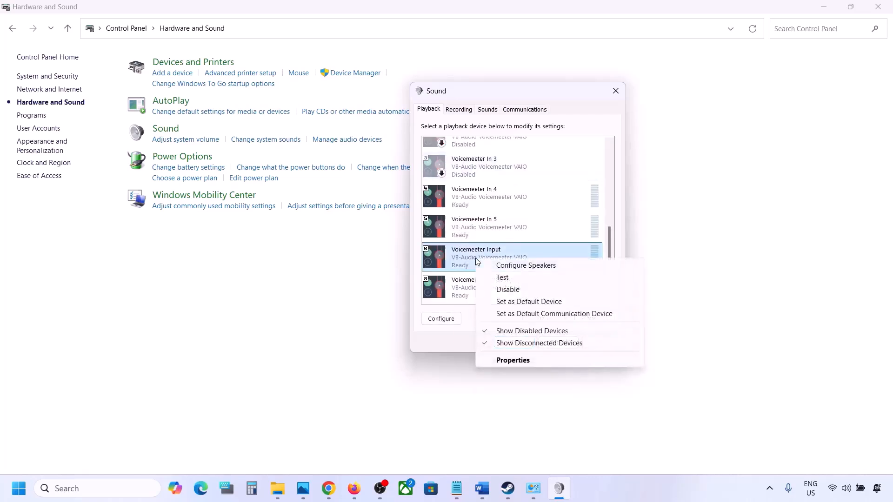
click(512, 289)
click(511, 295)
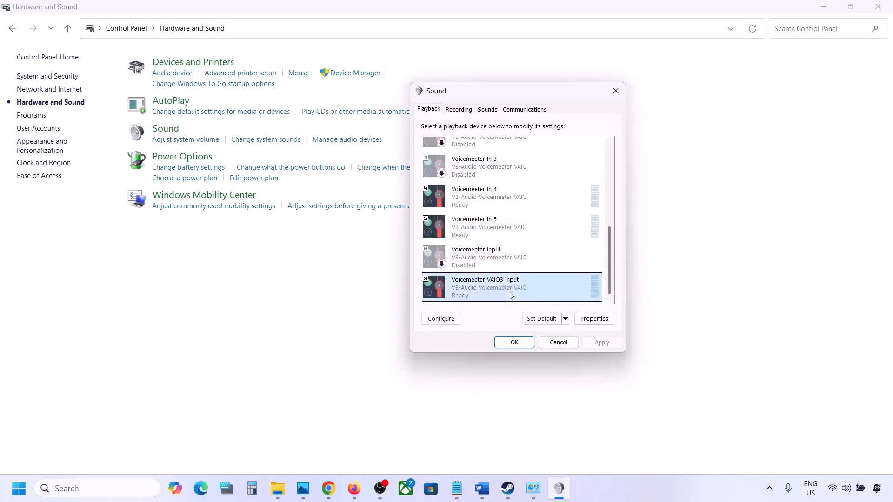
right_click(471, 233)
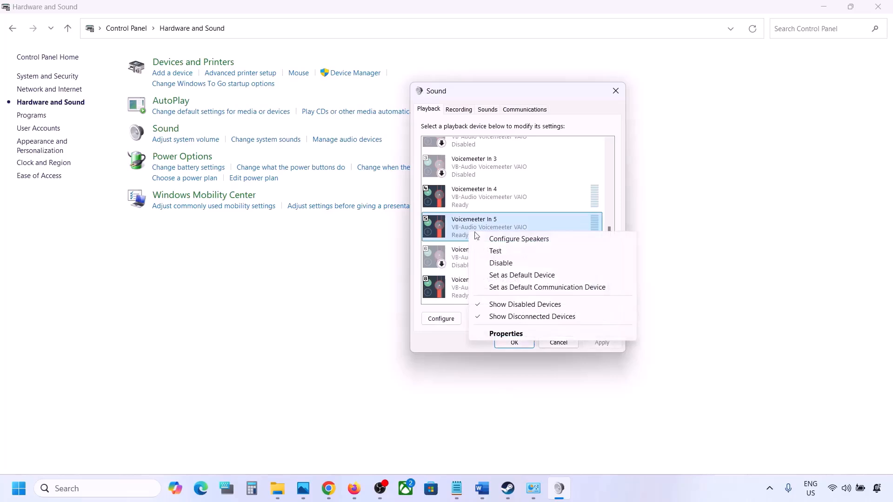
click(500, 265)
Disable the Voicemeeter In 4 and Voicemeeter VAIO3 Input playback devices.
right_click(475, 199)
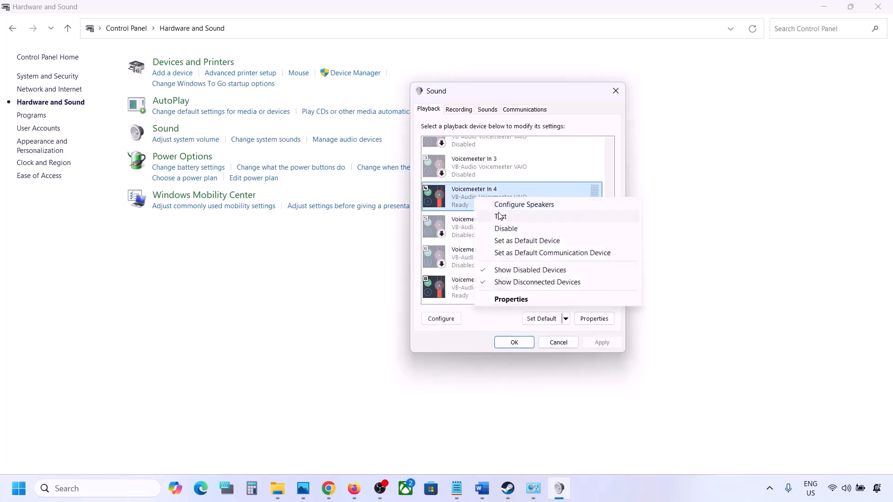
click(505, 229)
click(479, 285)
right_click(473, 285)
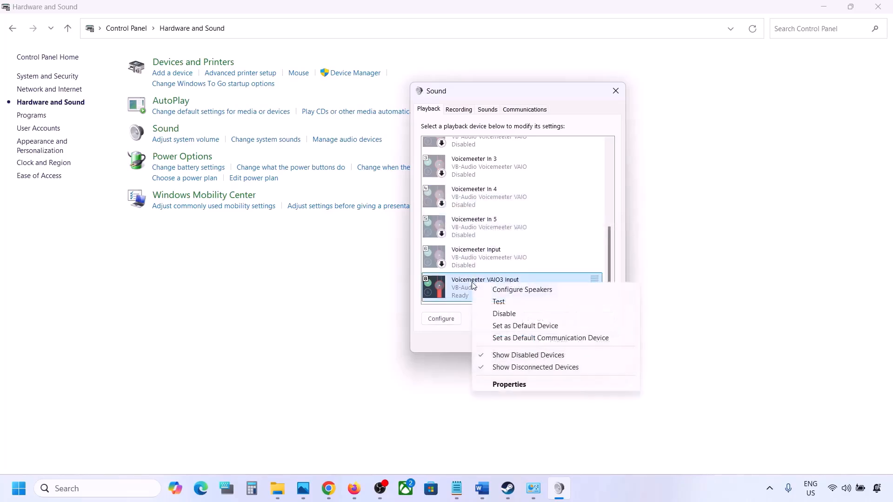
click(505, 314)
Select the Realtek(R) Audio Speakers playback device and view its available options without changing them.
scroll(476, 201, up, 5)
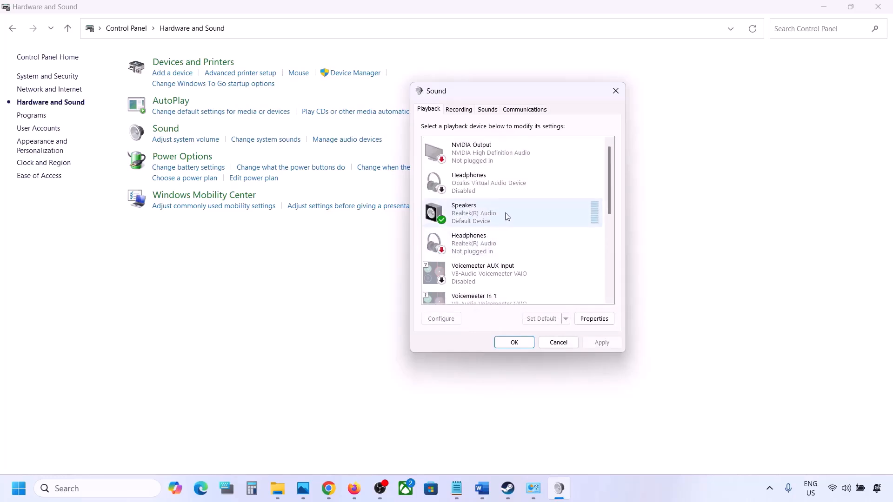
click(493, 214)
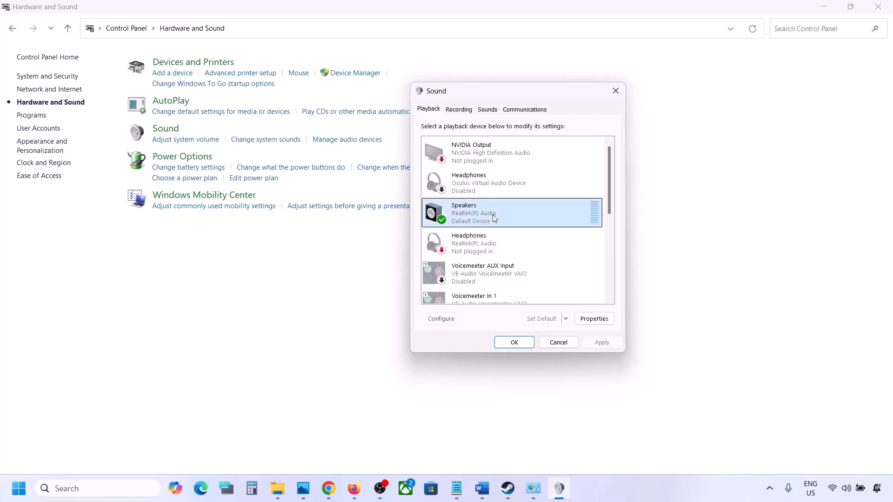
right_click(493, 214)
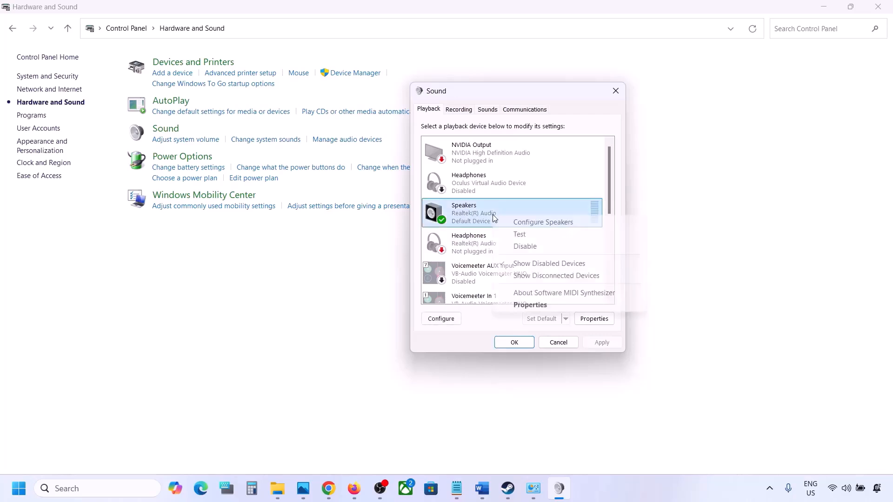
click(470, 223)
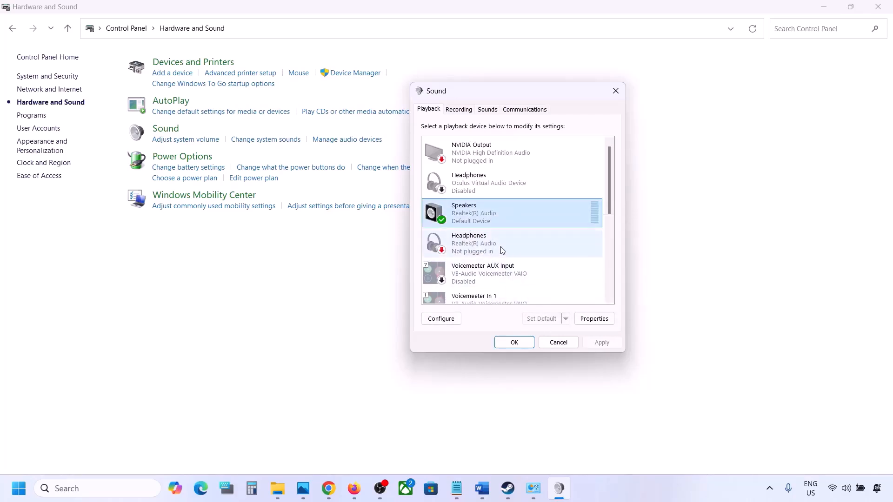
Examine the list of recording devices for Oculus and Voicemeeter entries, comparing it with the playback devices.
click(462, 110)
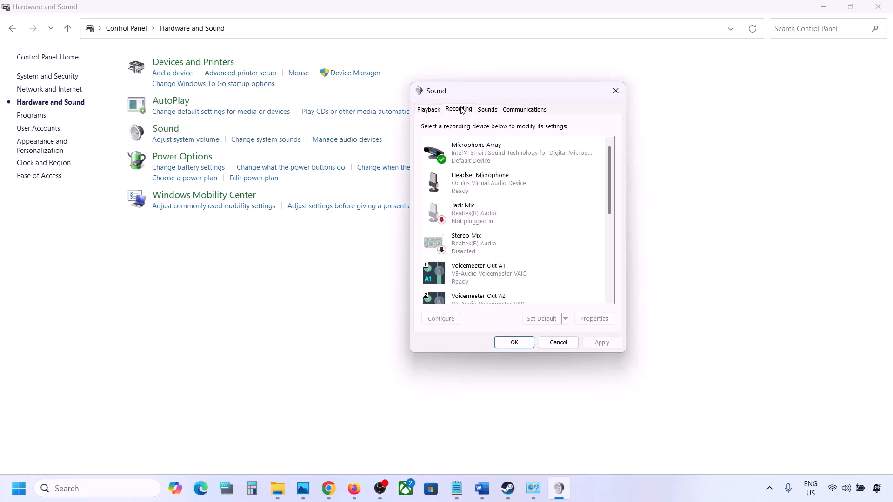
scroll(495, 238, down, 5)
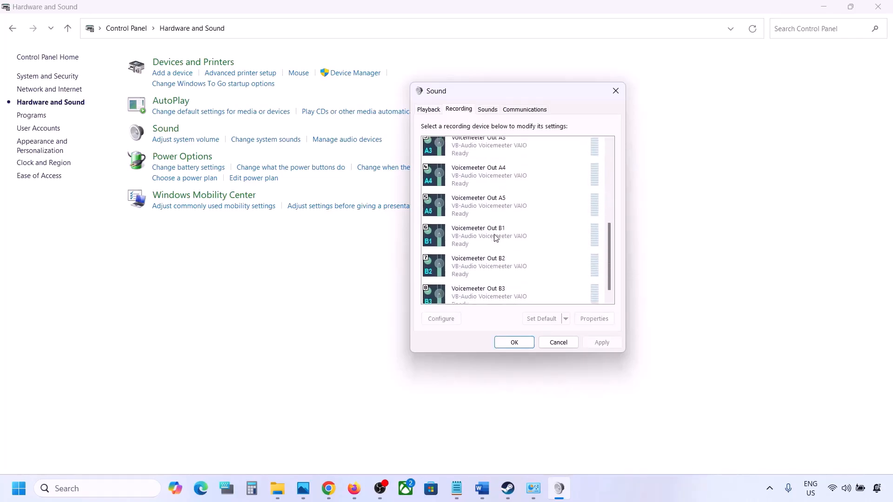
scroll(495, 238, up, 3)
scroll(496, 237, up, 1)
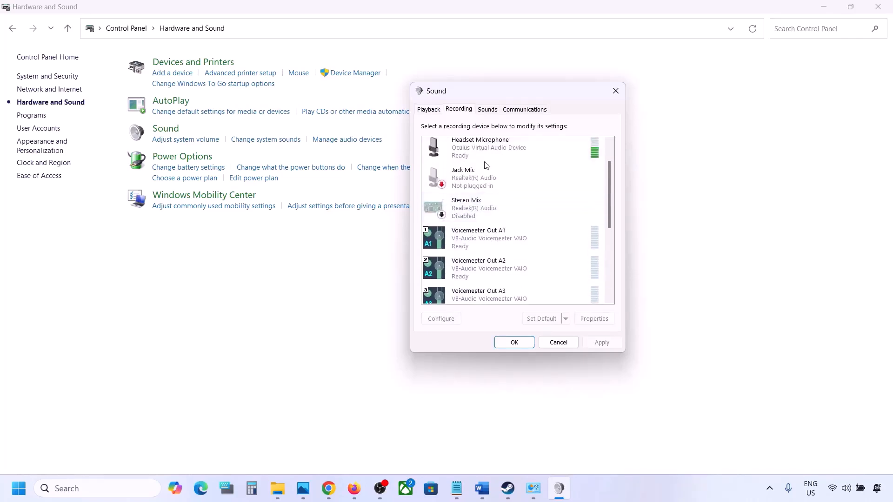
click(420, 112)
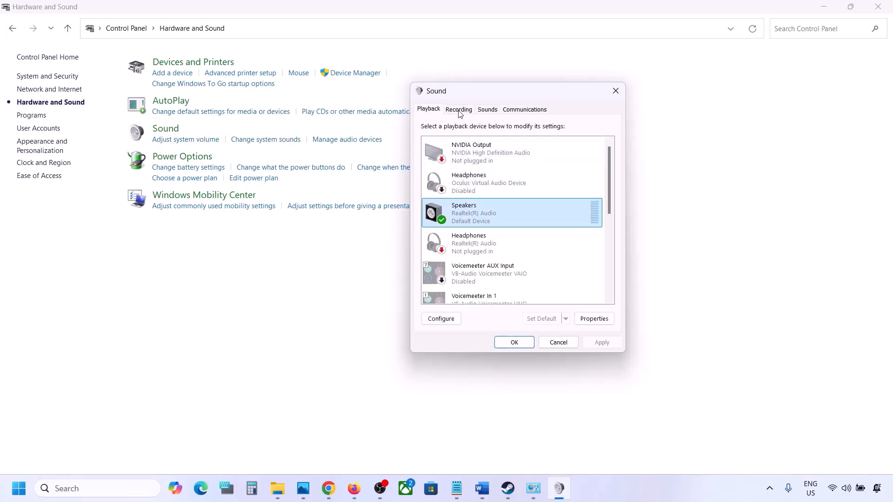
click(459, 112)
scroll(499, 227, up, 1)
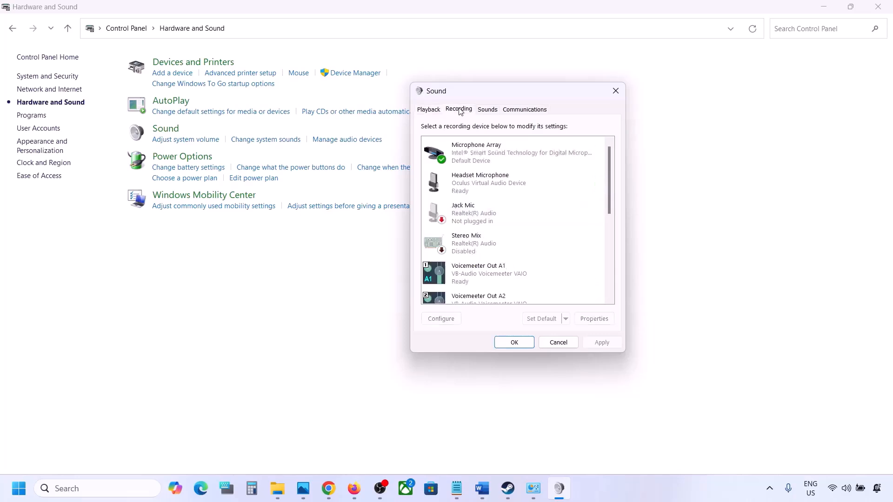
Disable the Oculus Virtual Audio Device Headset Microphone recording device and close the Sound dialog.
click(472, 189)
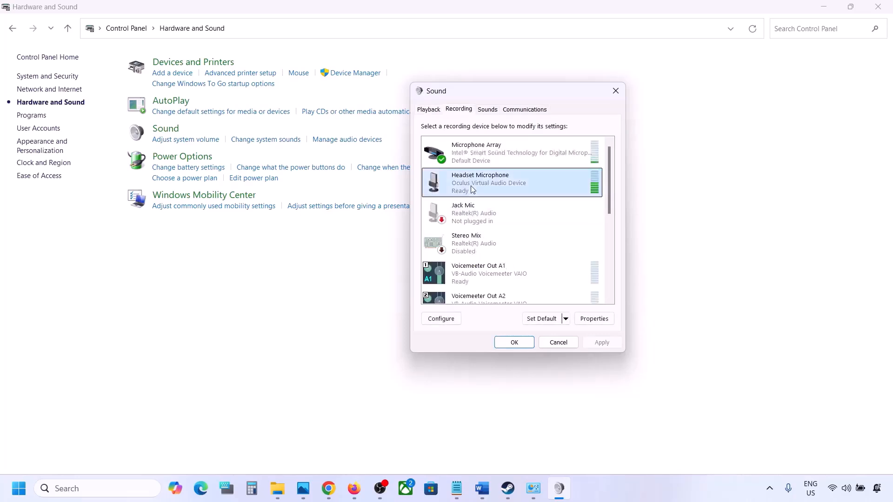
right_click(472, 188)
click(506, 207)
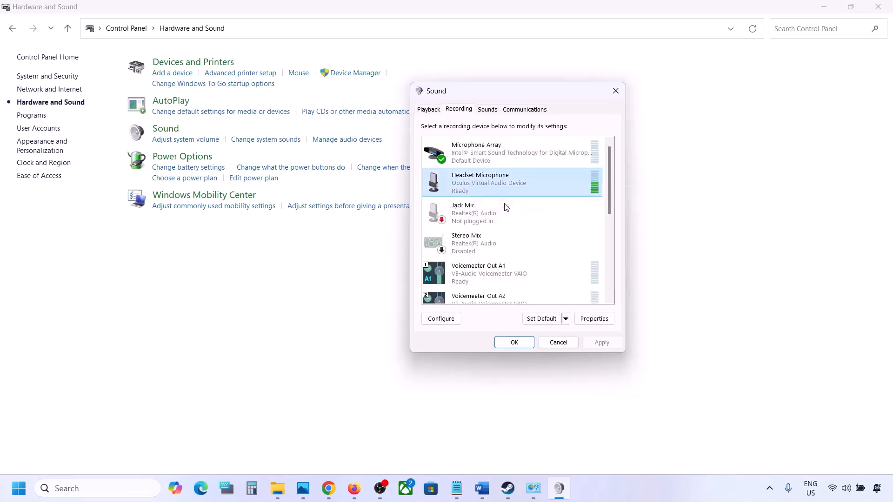
click(424, 111)
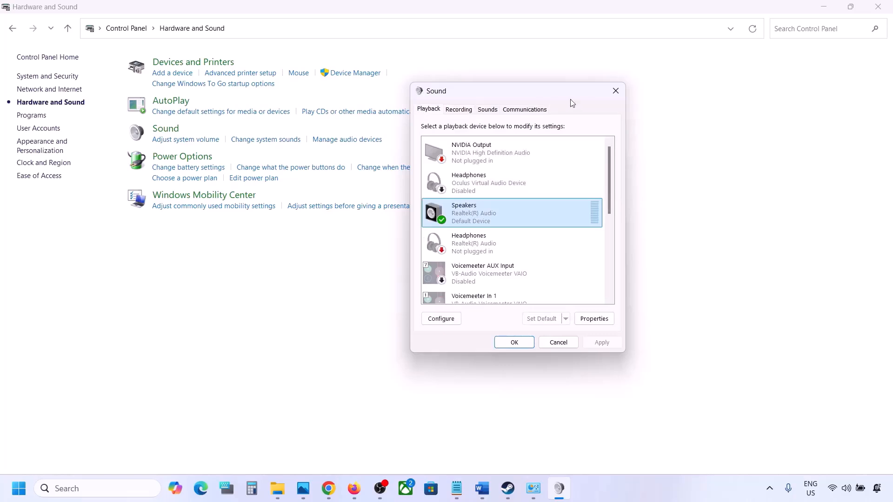
click(615, 91)
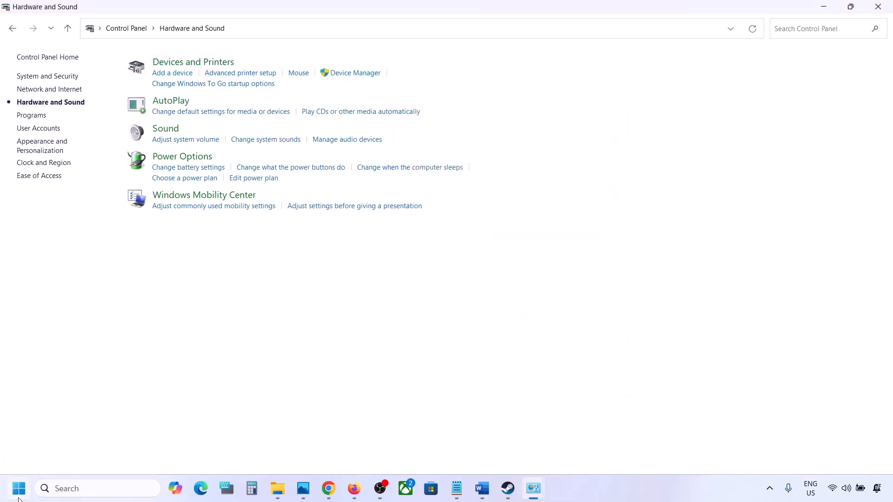
Open Device Manager, expand Sound, video and game controllers, and select the Realtek(R) Audio device.
right_click(19, 498)
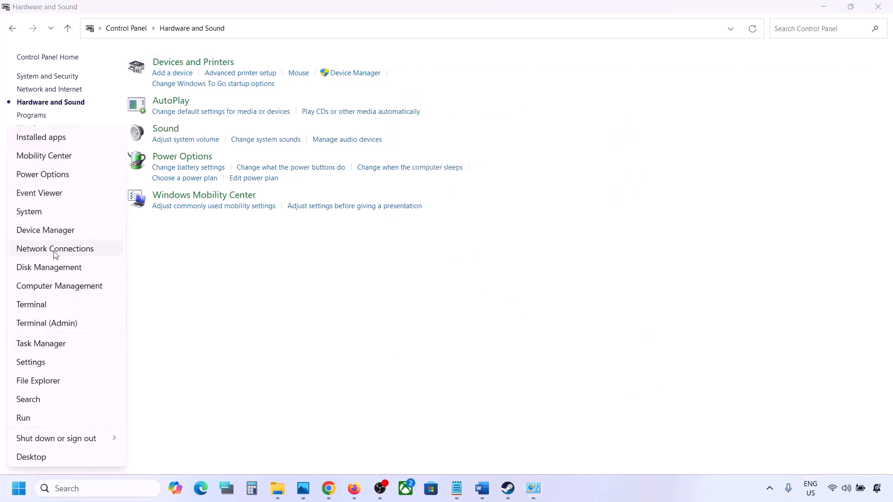
click(47, 231)
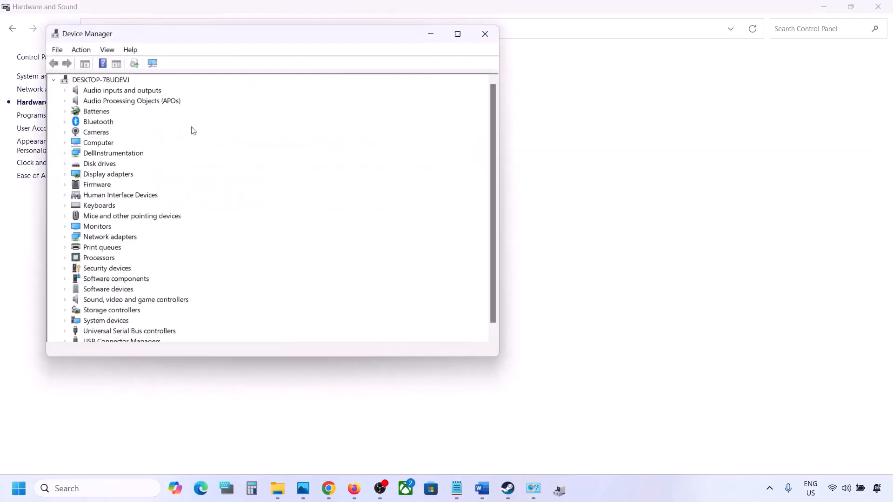
scroll(126, 223, down, 1)
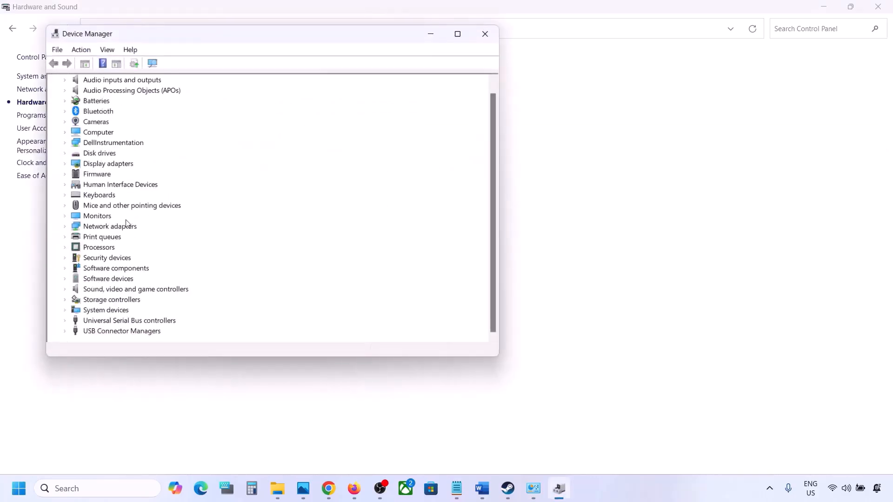
click(65, 290)
scroll(117, 279, down, 2)
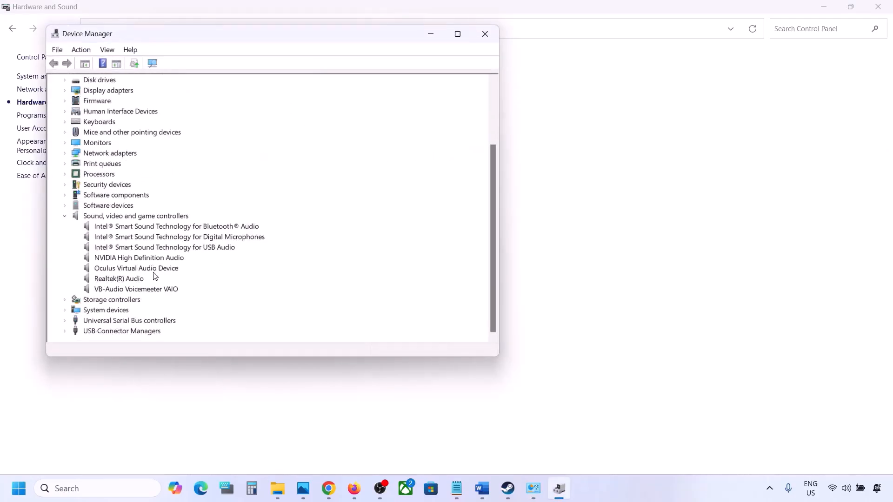
click(126, 280)
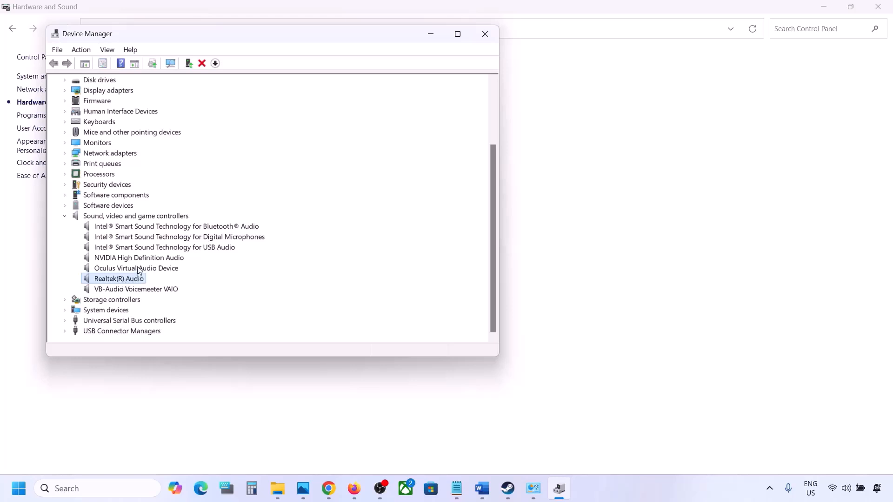
Disable the VB-Audio Voicemeeter VAIO and Oculus Virtual Audio Device sound controllers, confirming each.
click(121, 290)
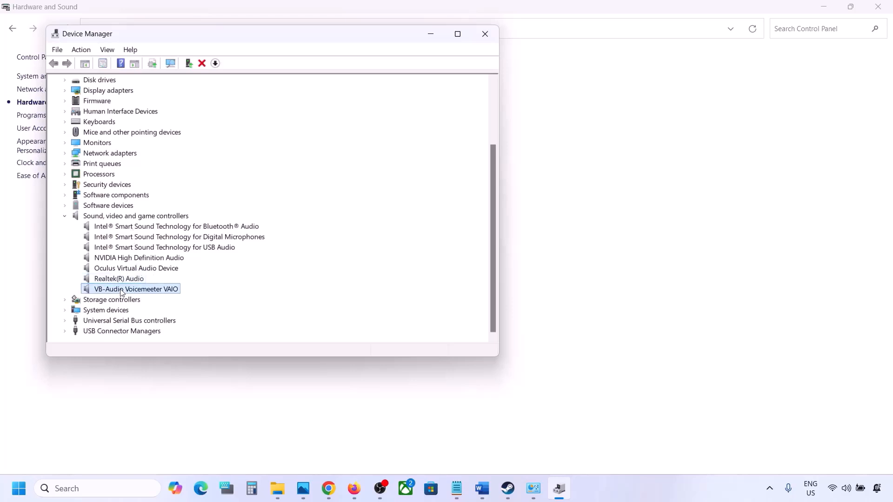
right_click(122, 291)
click(150, 310)
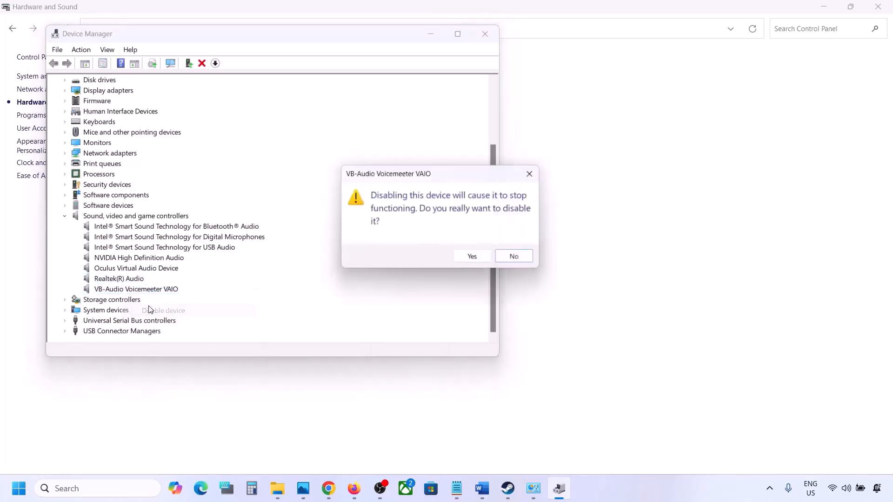
click(473, 258)
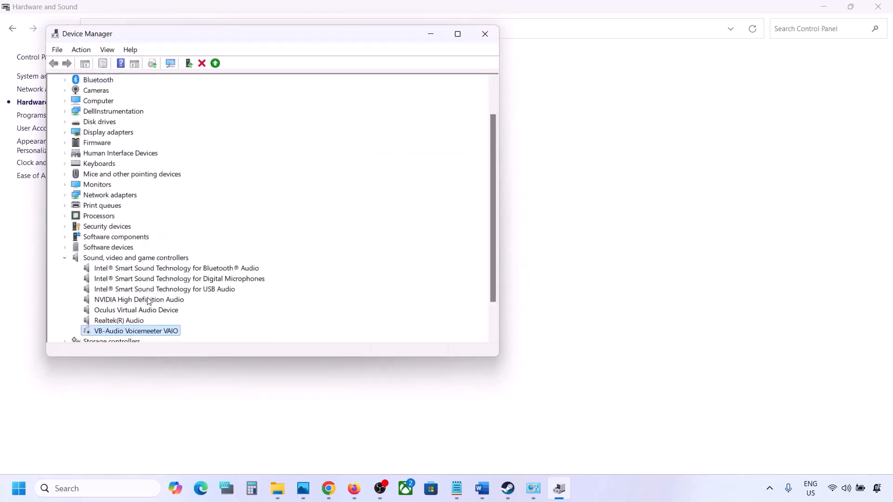
scroll(149, 300, down, 1)
right_click(128, 281)
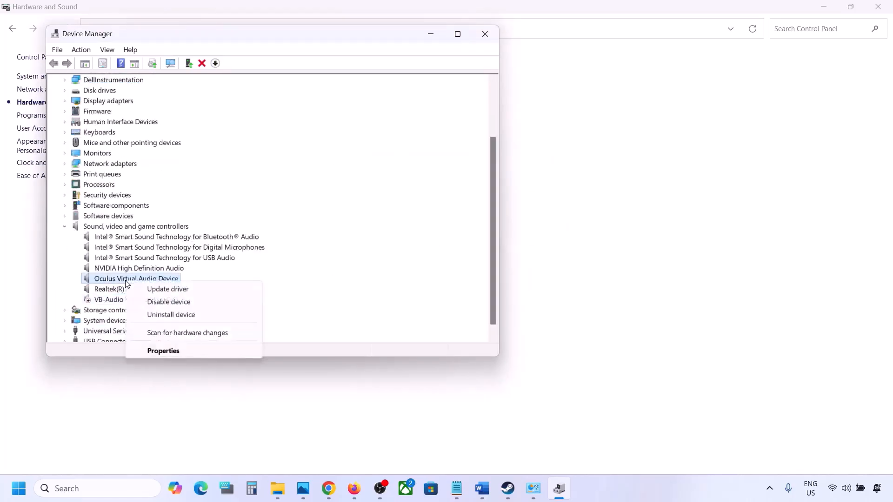
click(166, 301)
click(471, 256)
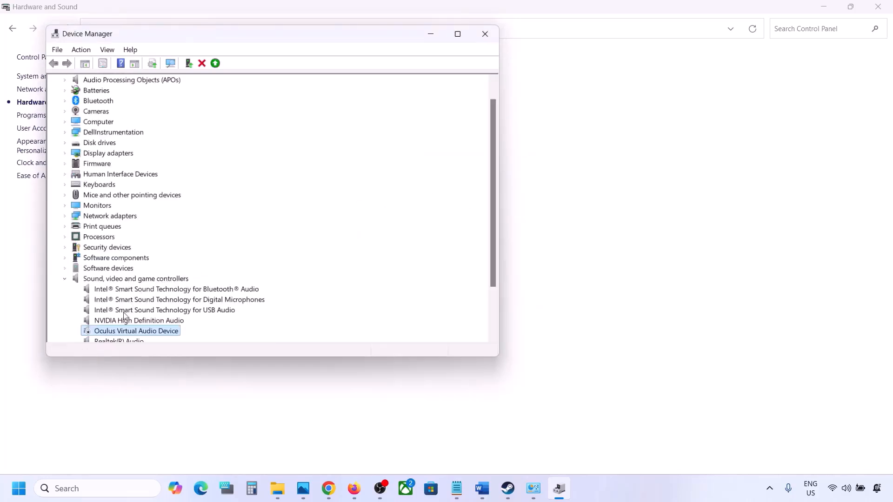
Disable the NVIDIA High Definition Audio and Intel Smart Sound Technology for Bluetooth Audio controllers.
click(118, 322)
right_click(118, 323)
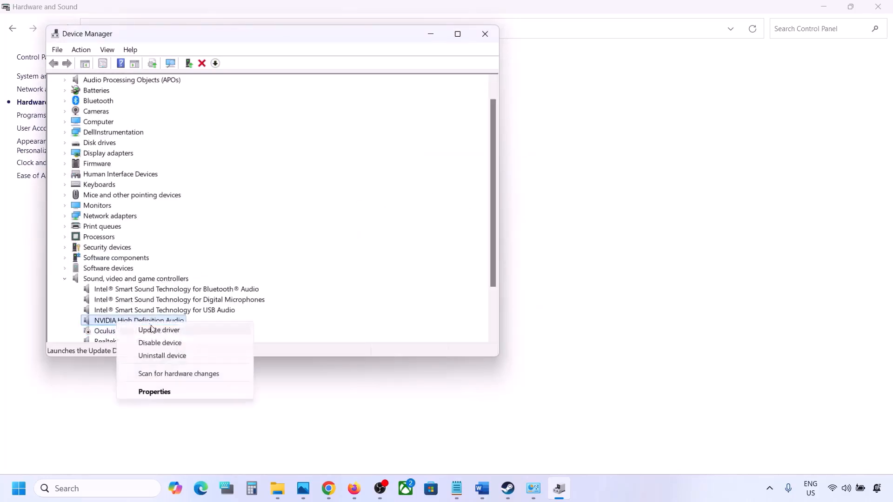
click(158, 343)
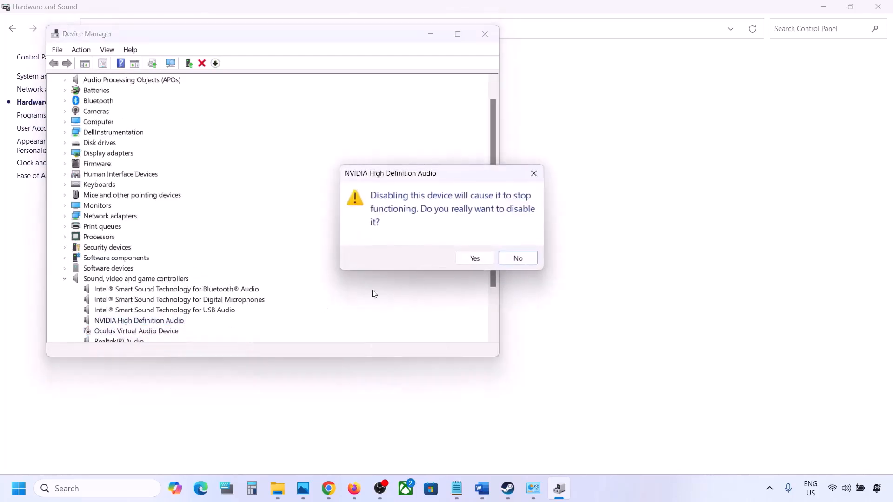
click(464, 258)
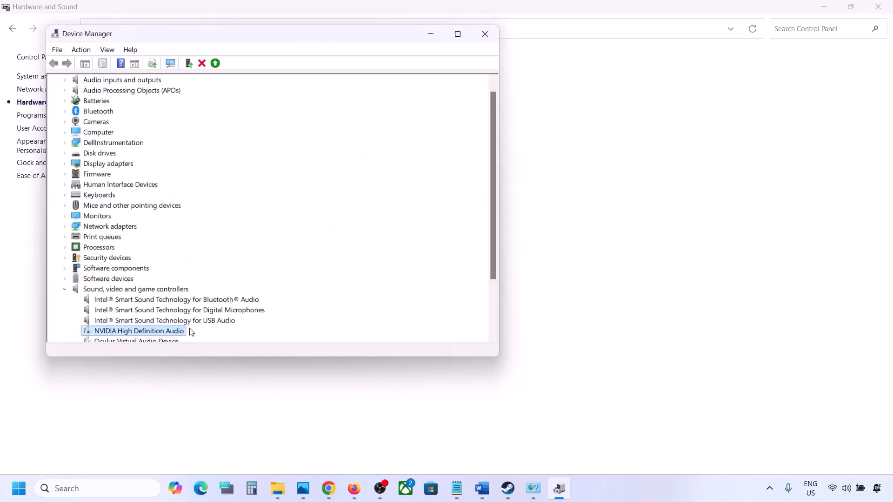
scroll(189, 331, down, 2)
click(135, 238)
right_click(135, 238)
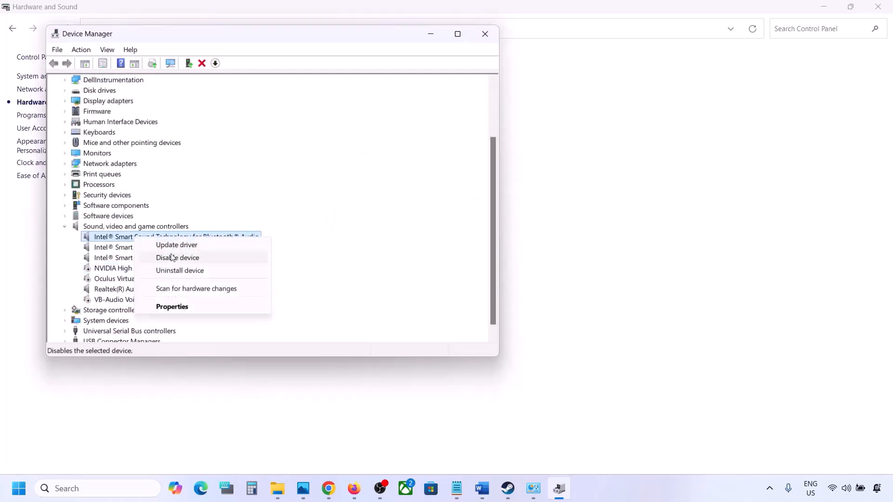
click(173, 259)
click(470, 259)
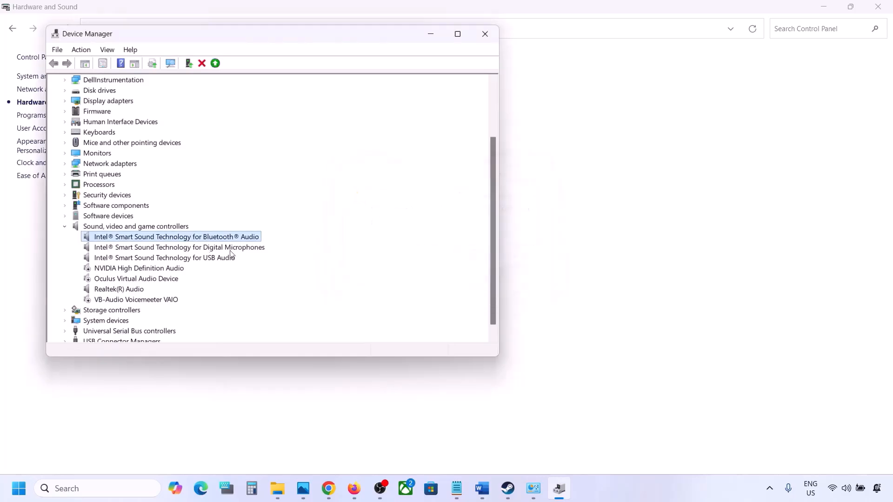
Disable the Intel Smart Sound Technology for Digital Microphones device and decline restarting the computer.
scroll(190, 257, down, 2)
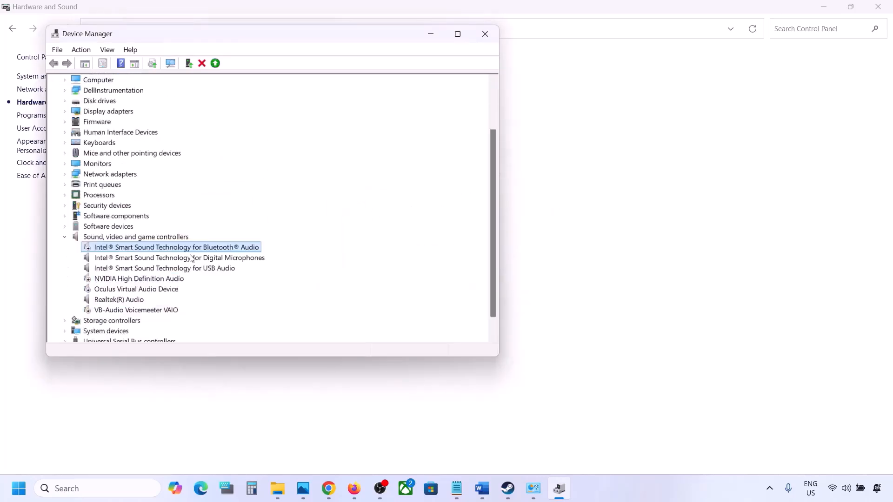
click(152, 260)
right_click(151, 259)
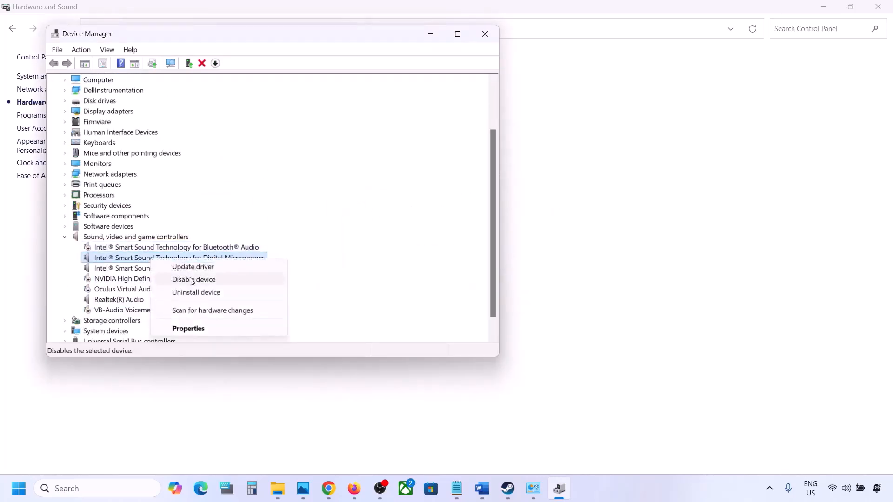
click(191, 279)
click(474, 253)
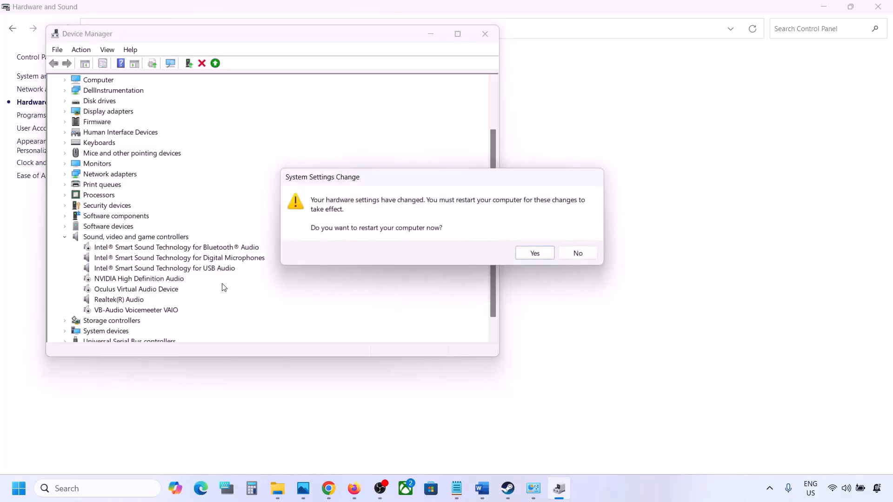
click(577, 253)
Disable the Intel Smart Sound Technology for USB Audio device and confirm the change.
scroll(196, 293, down, 2)
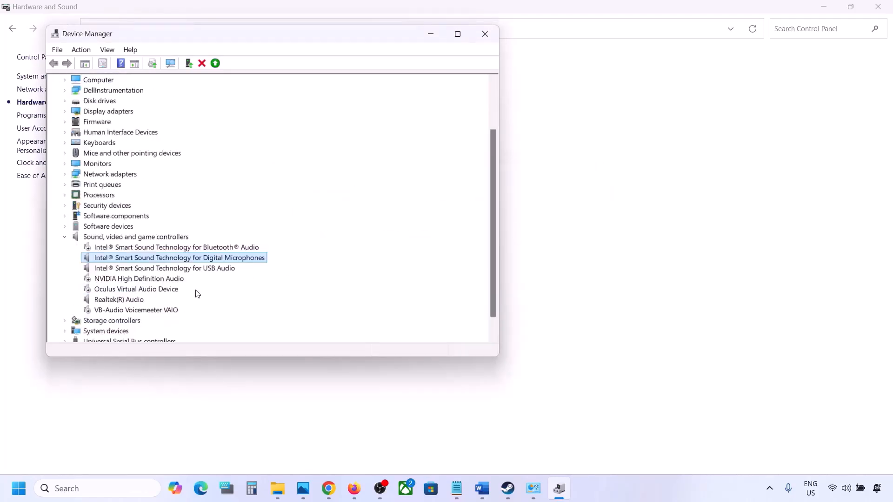
click(140, 269)
right_click(148, 271)
click(161, 289)
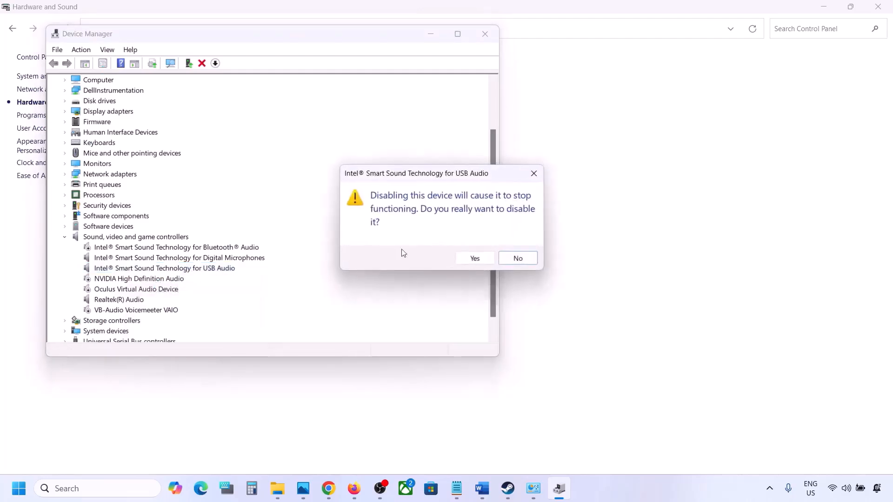
click(474, 257)
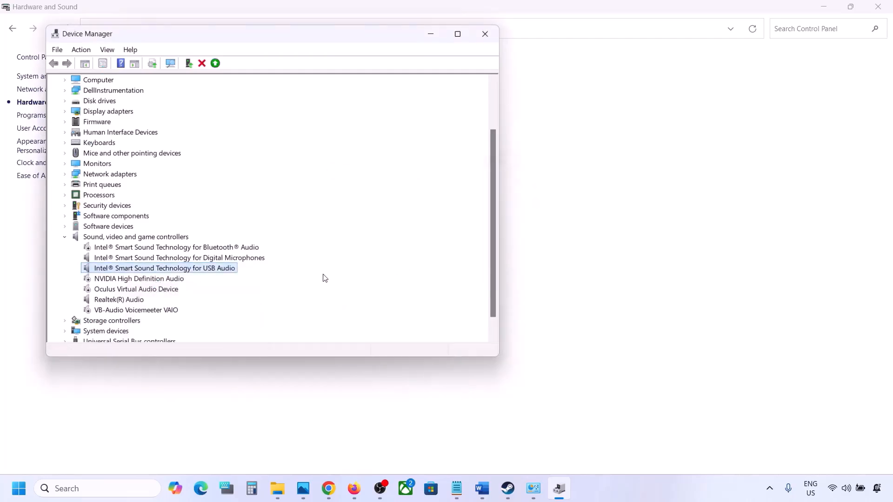
View the available options for the Realtek(R) Audio controller without changing them, and close Device Manager.
scroll(243, 293, down, 1)
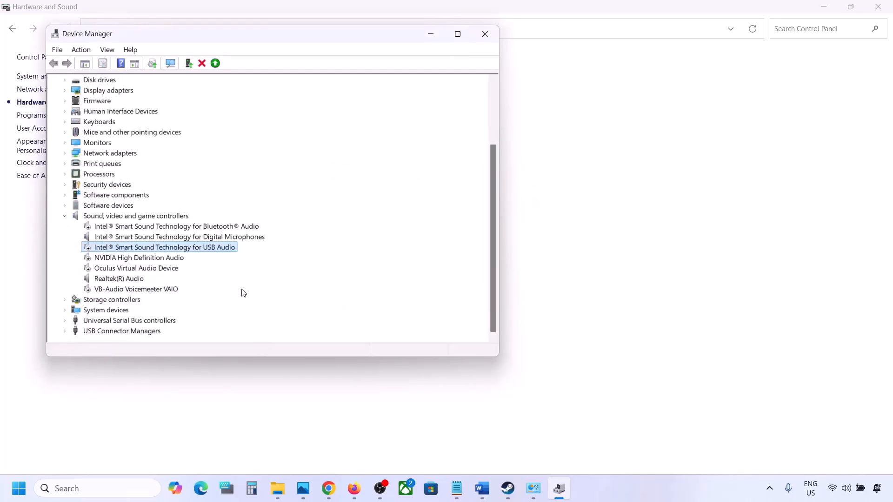
click(103, 277)
right_click(120, 281)
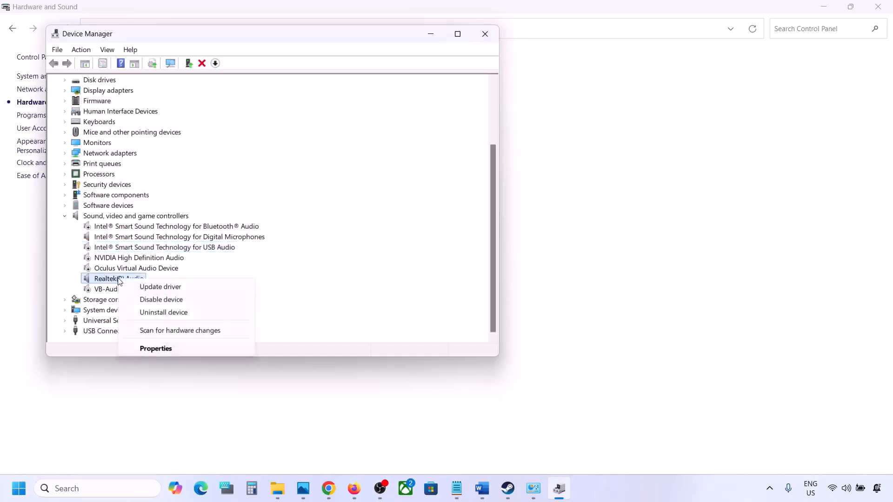
click(181, 271)
click(486, 40)
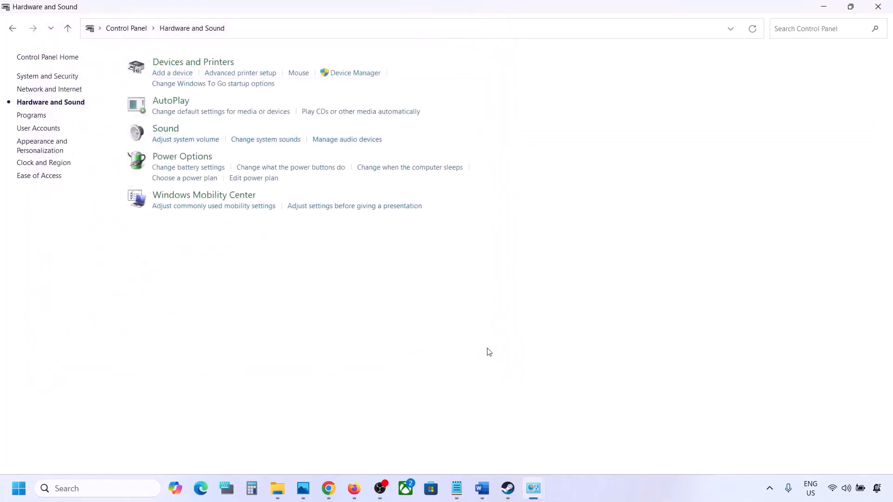
Switch to the Word document and read the Step 8 instructions on unchecking Handsfree Telephony.
click(482, 489)
scroll(385, 391, down, 3)
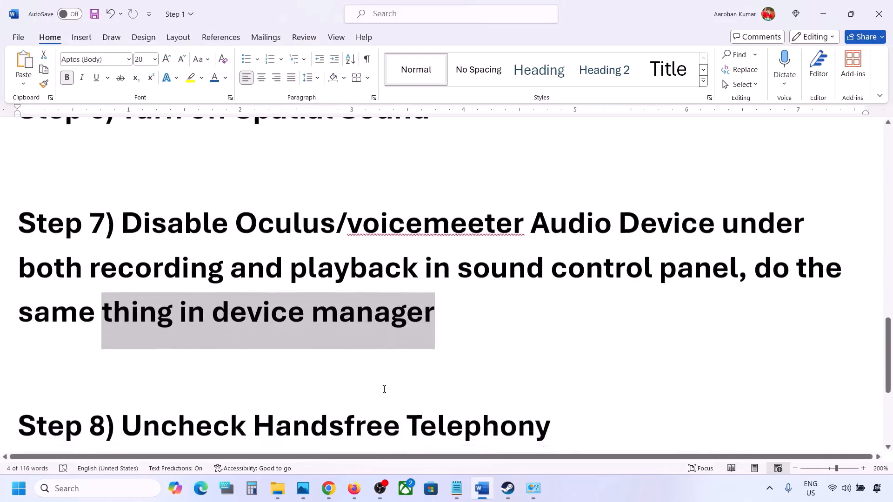
scroll(339, 380, down, 1)
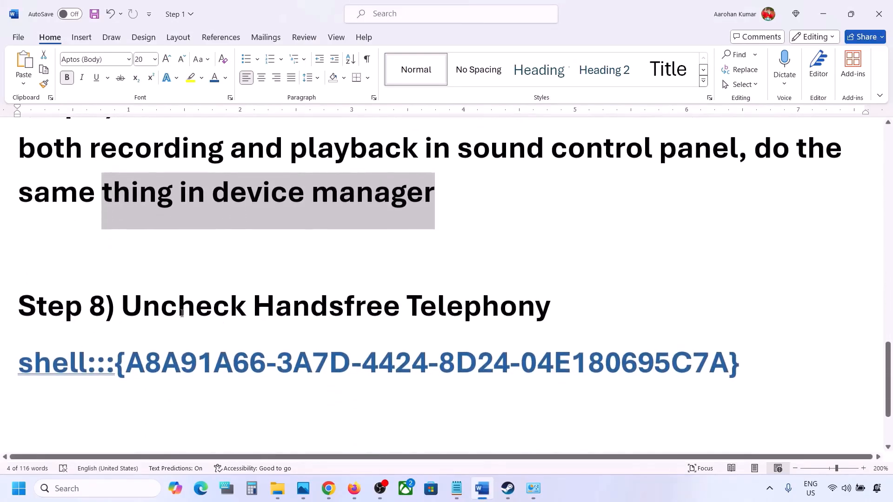
Copy the command shell:::{A8A91A66-3A7D-4424-8D24-04E180695C7A} from the Step 8 instructions in the Word document.
drag(124, 311, 544, 305)
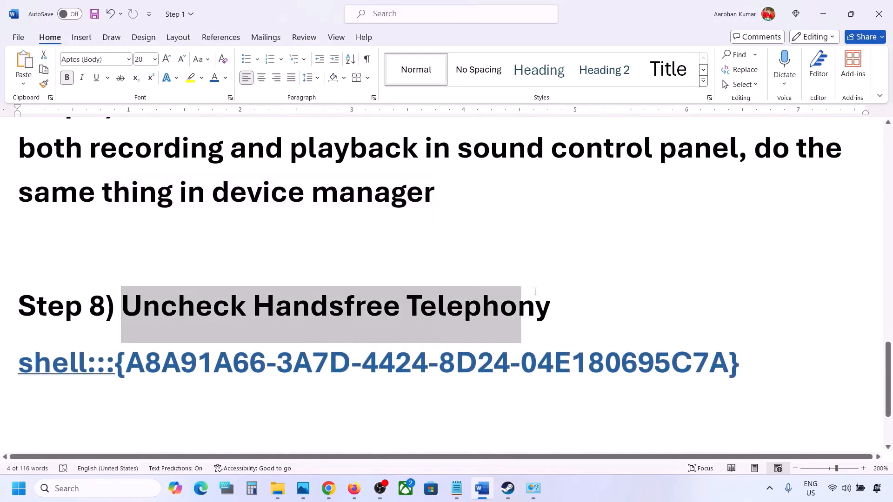
click(766, 363)
drag(556, 351, 41, 361)
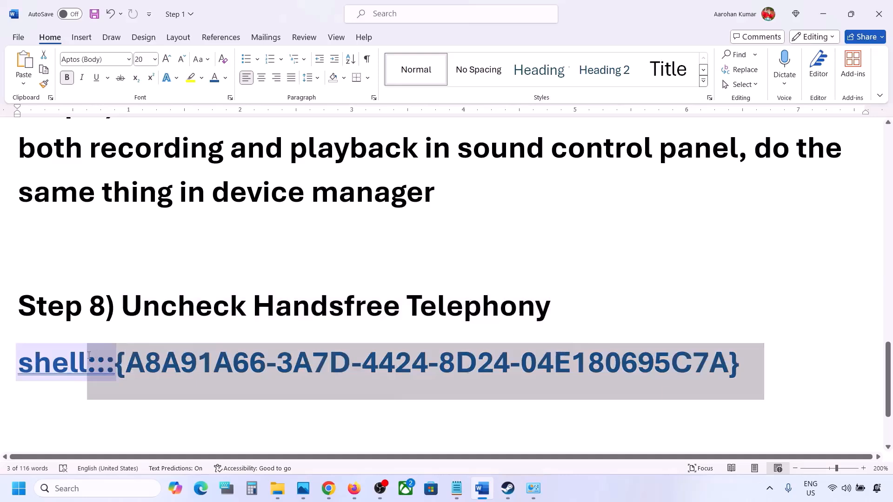
right_click(41, 360)
click(70, 155)
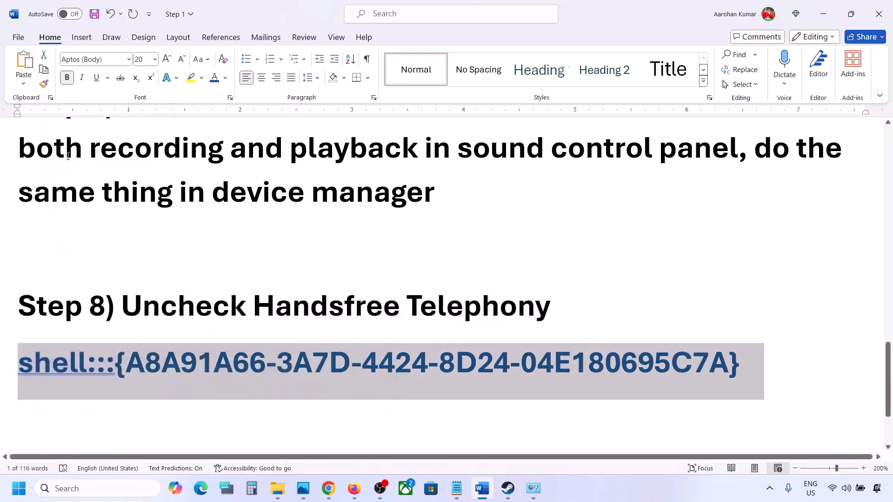
Open the Run dialog and execute shell:::{A8A91A66-3A7D-4424-8D24-04E180695C7A} to bring up Devices and Printers.
click(89, 487)
text(run)
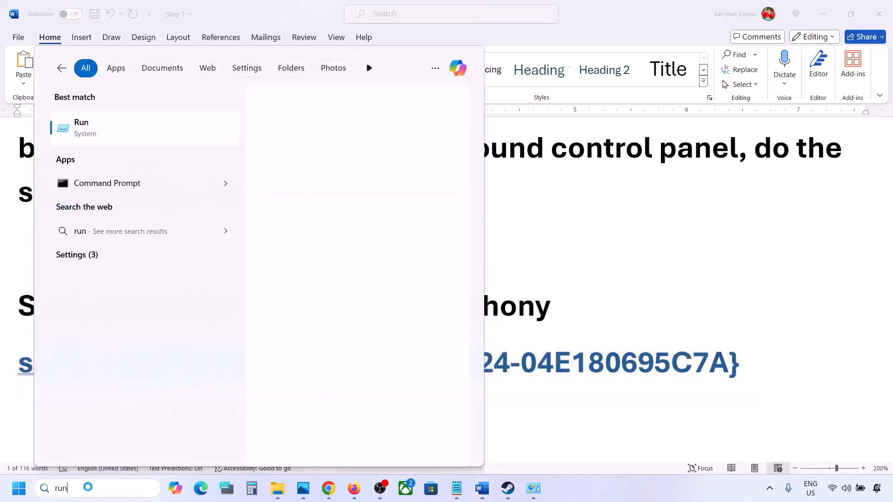
click(122, 140)
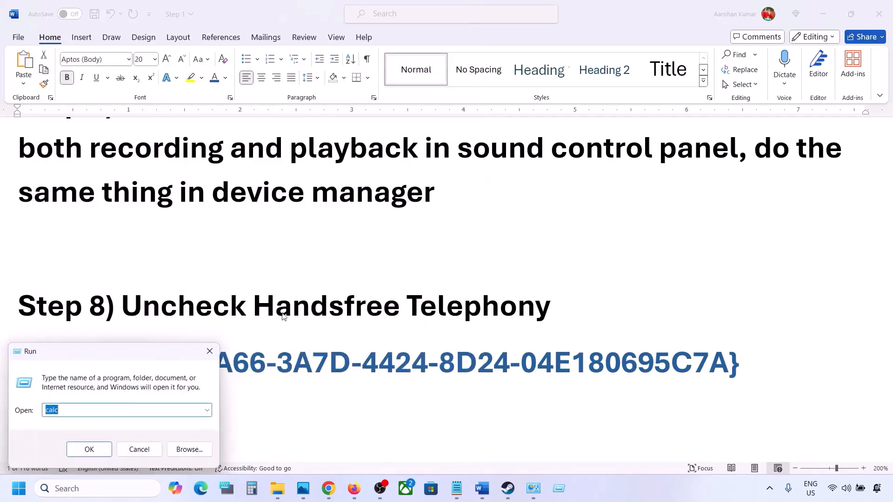
text(v)
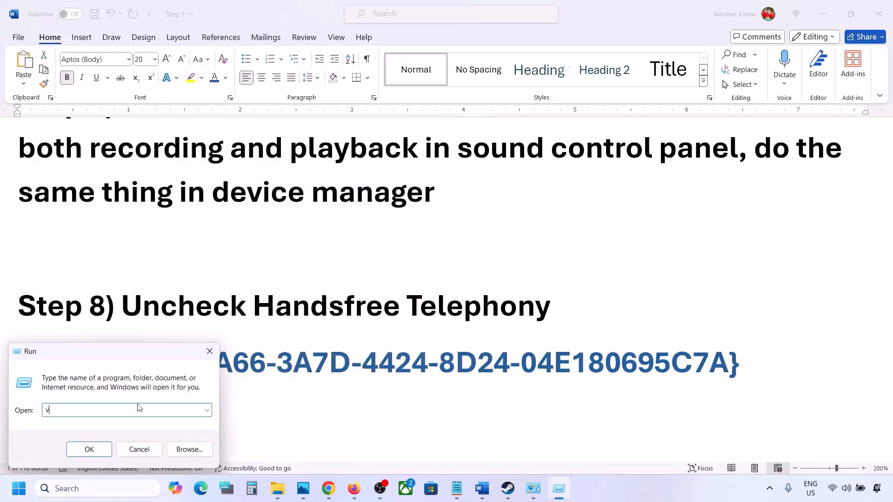
key(ctrl+v)
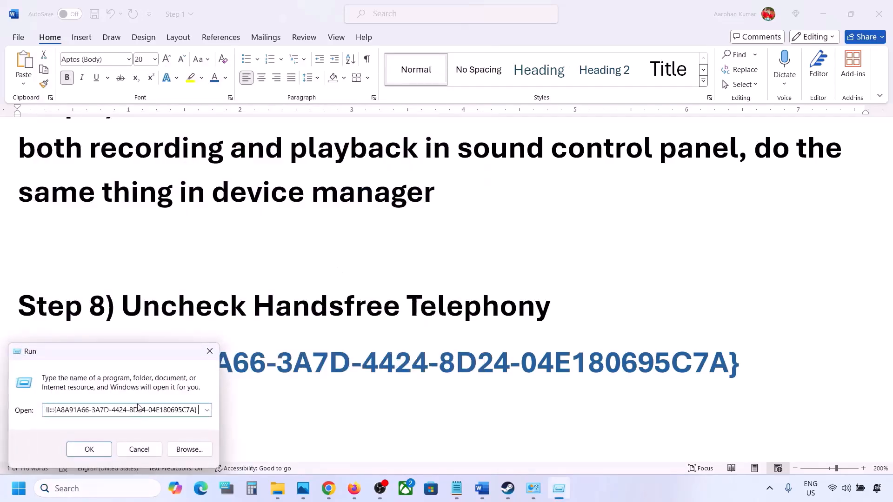
click(100, 454)
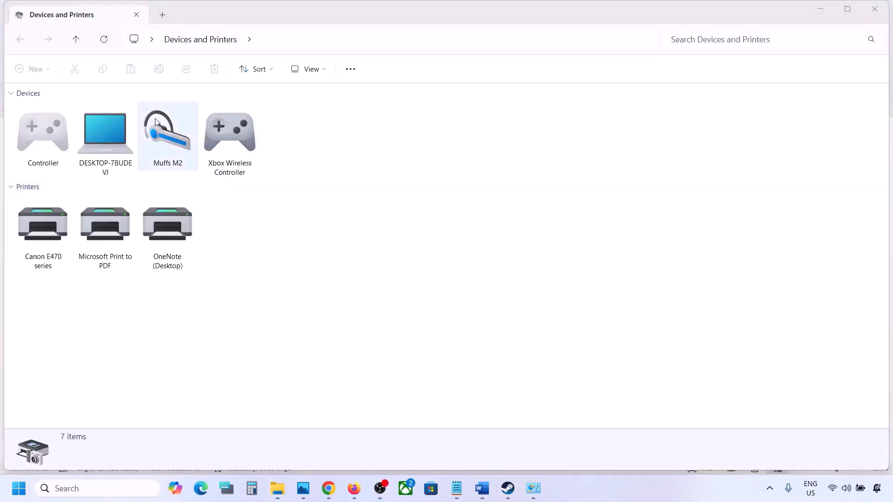
Disable the Handsfree Telephony Bluetooth service in the Muffs M2 headset's properties and apply the change.
right_click(173, 135)
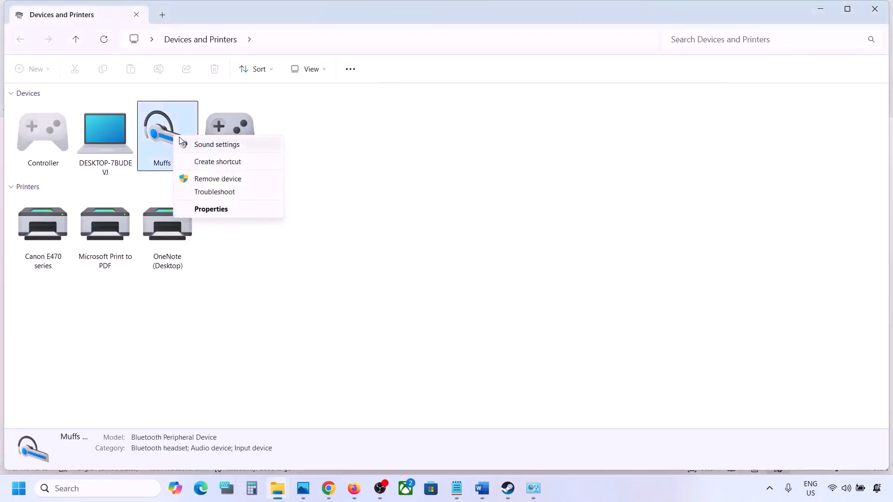
click(208, 210)
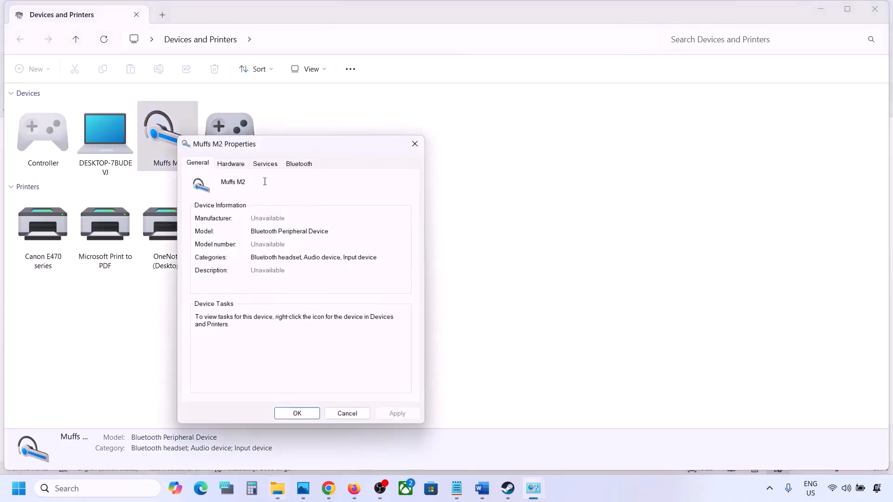
drag(319, 146, 417, 124)
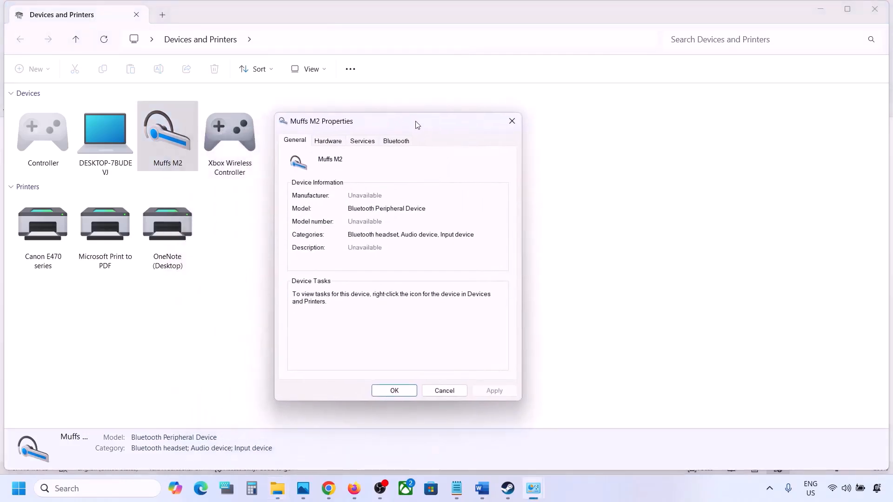
click(398, 142)
click(370, 145)
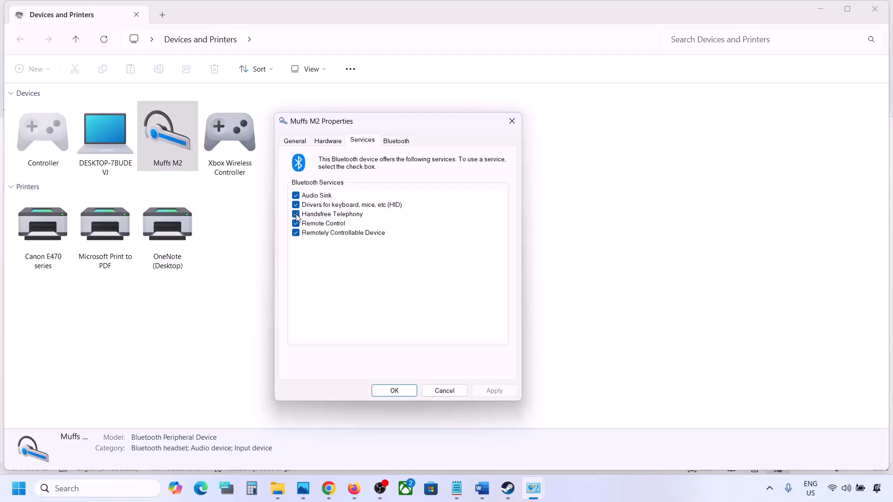
click(296, 215)
click(489, 390)
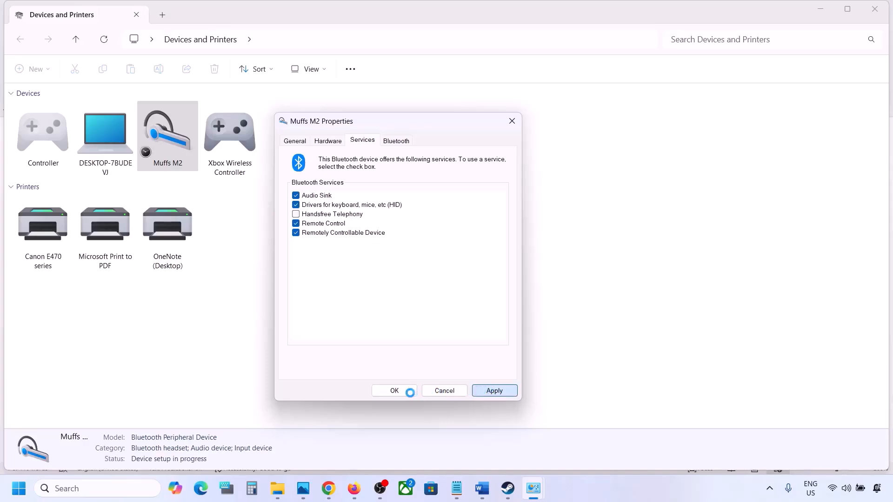
click(398, 391)
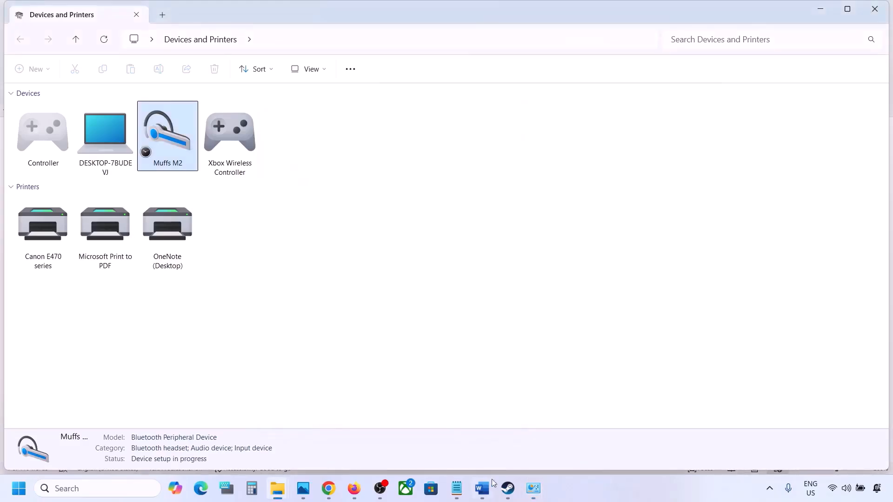
Switch back to the Word document and read the Step 10 instruction on installing the audio driver.
click(509, 492)
click(483, 488)
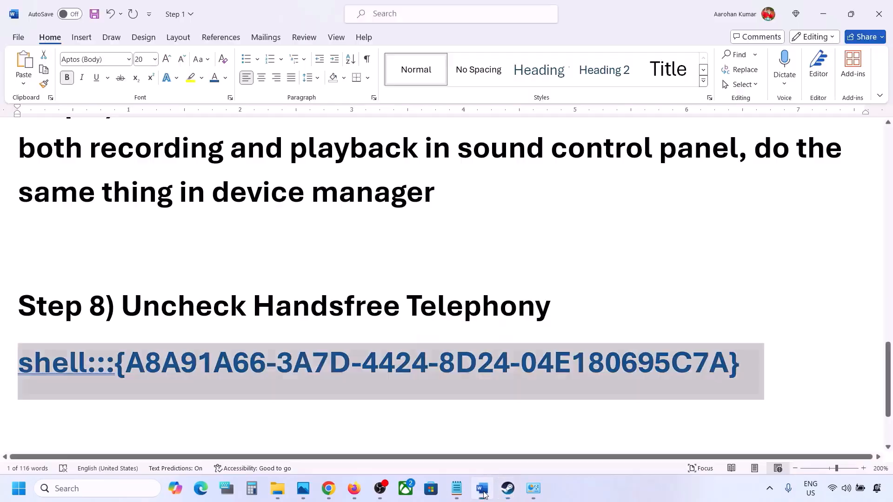
scroll(394, 333, down, 3)
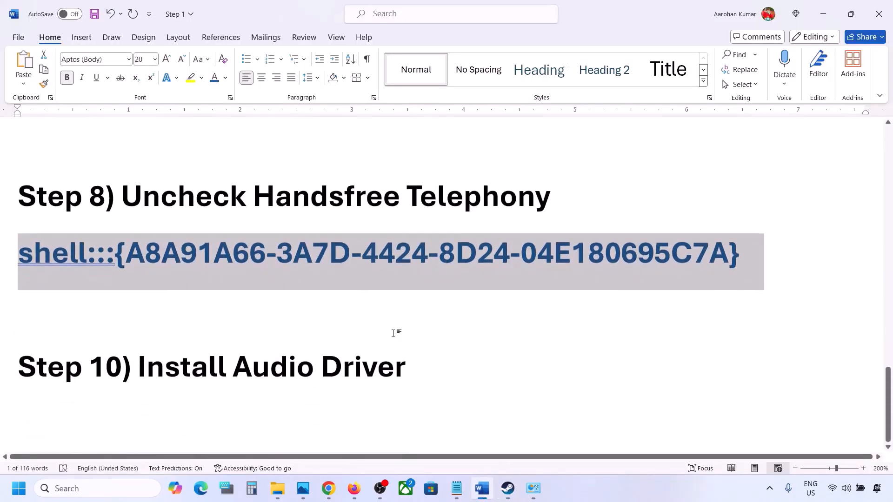
drag(153, 359, 404, 368)
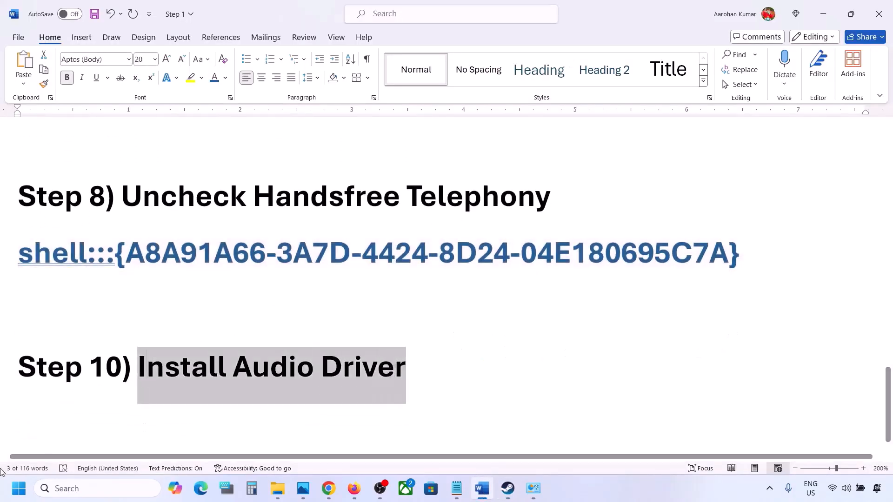
View the list of compatible local drivers for Realtek(R) Audio in Device Manager, cancel the driver update and close Device Manager.
right_click(15, 491)
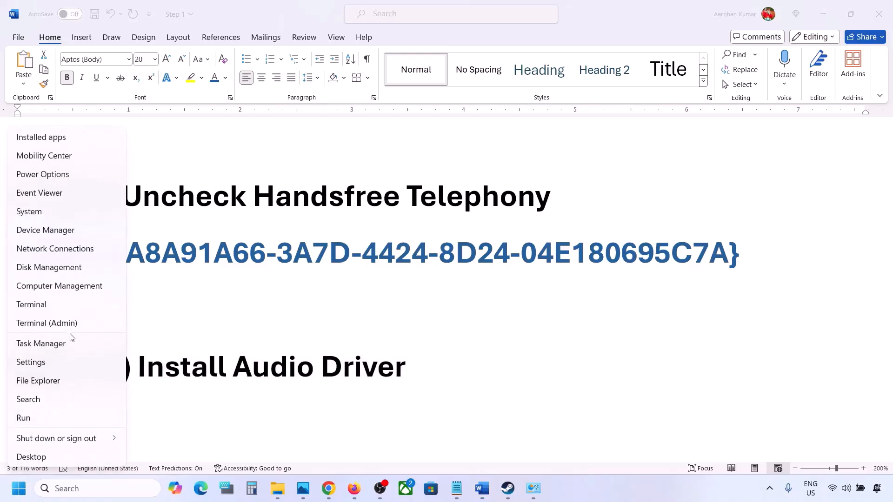
click(40, 229)
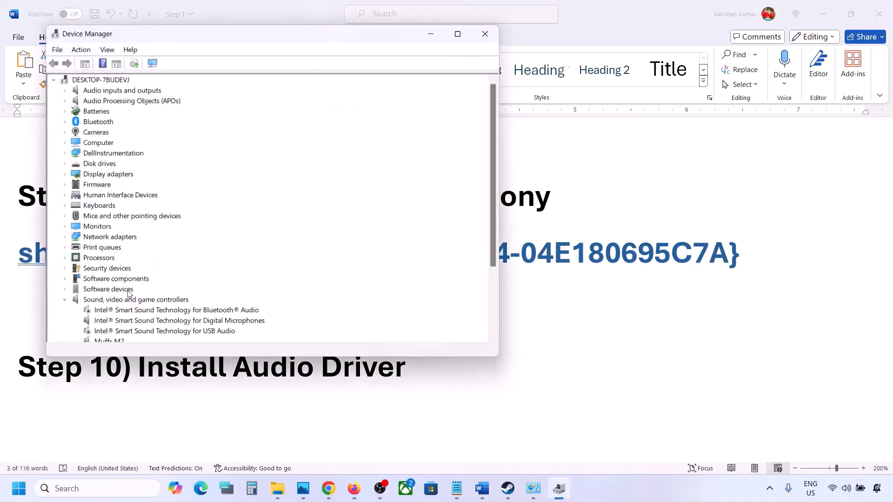
scroll(147, 305, down, 2)
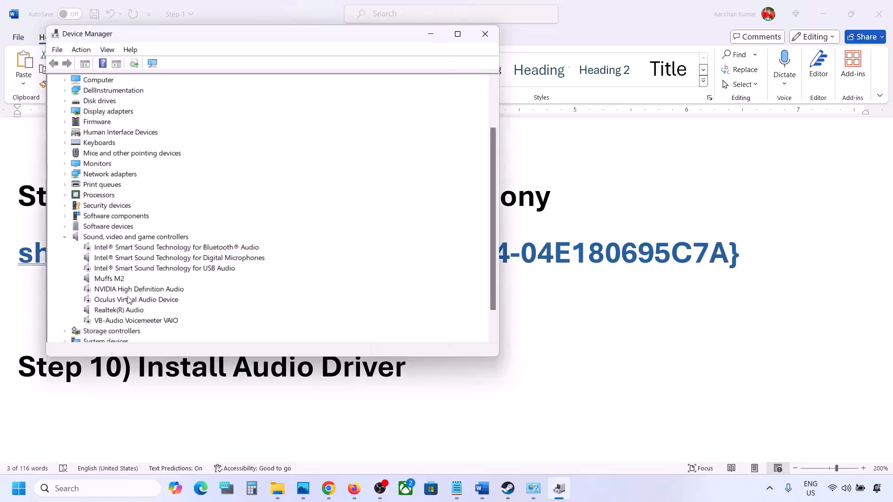
click(107, 314)
right_click(110, 314)
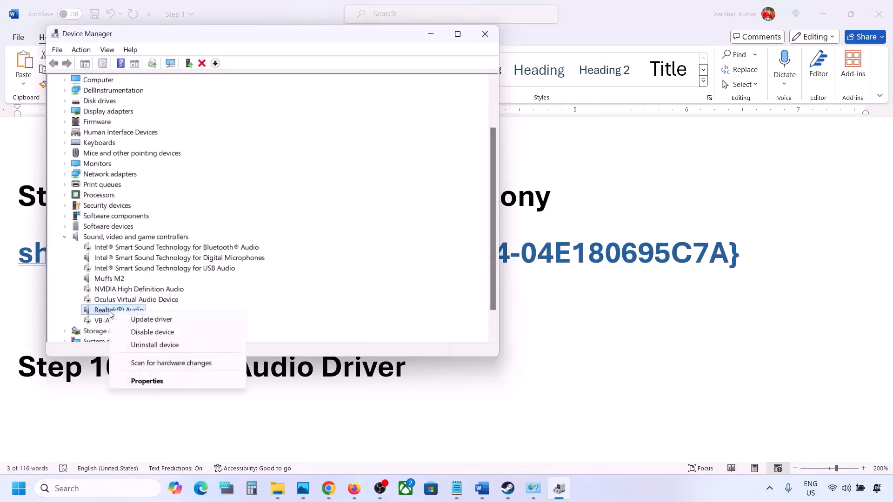
click(171, 321)
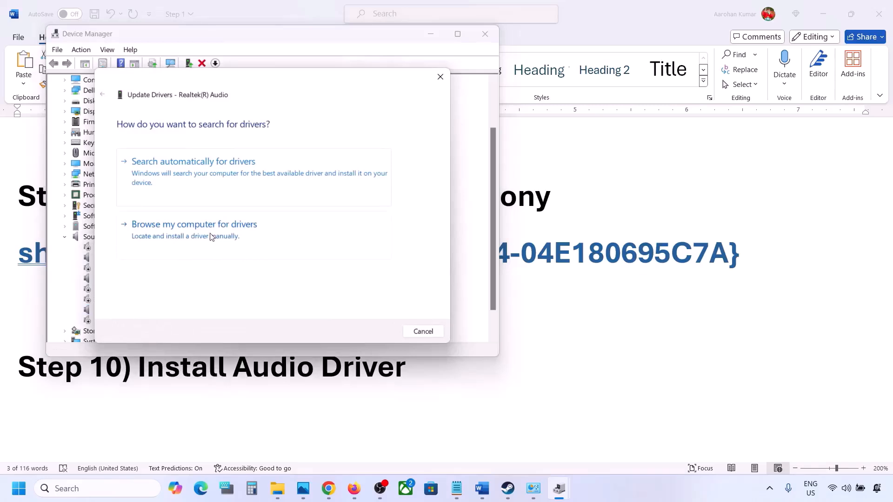
click(212, 236)
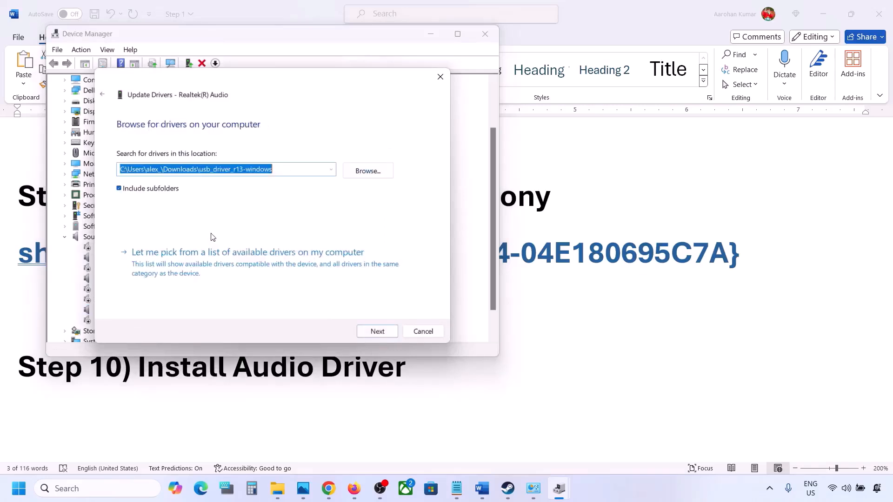
click(183, 267)
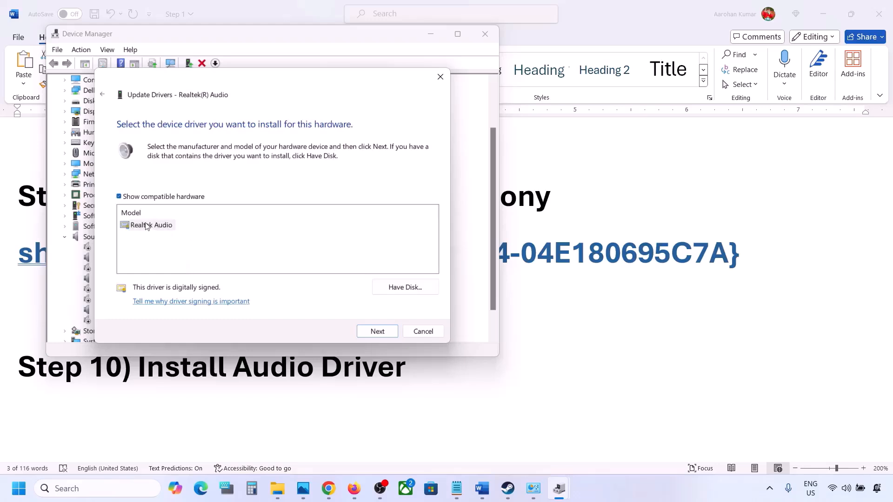
drag(264, 80, 368, 64)
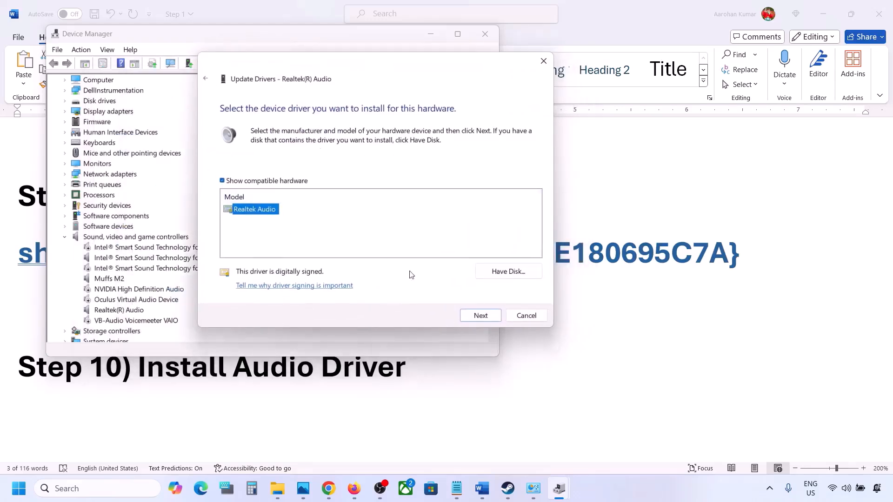
click(525, 317)
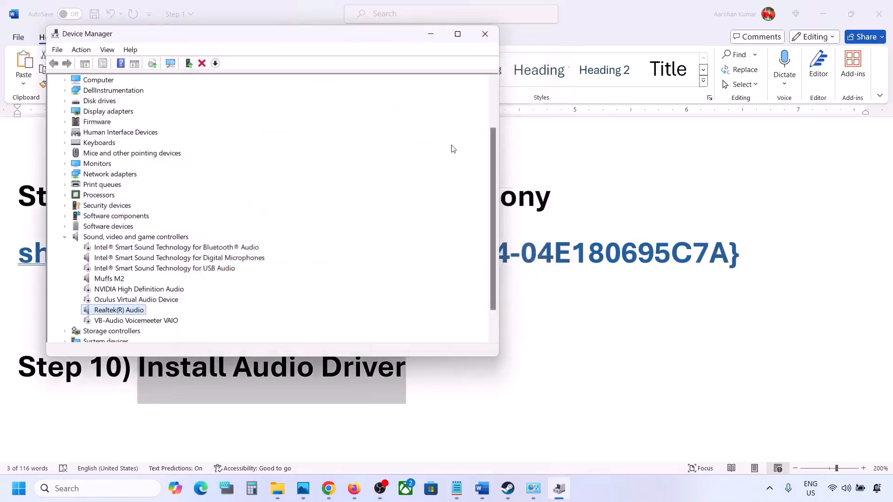
click(488, 33)
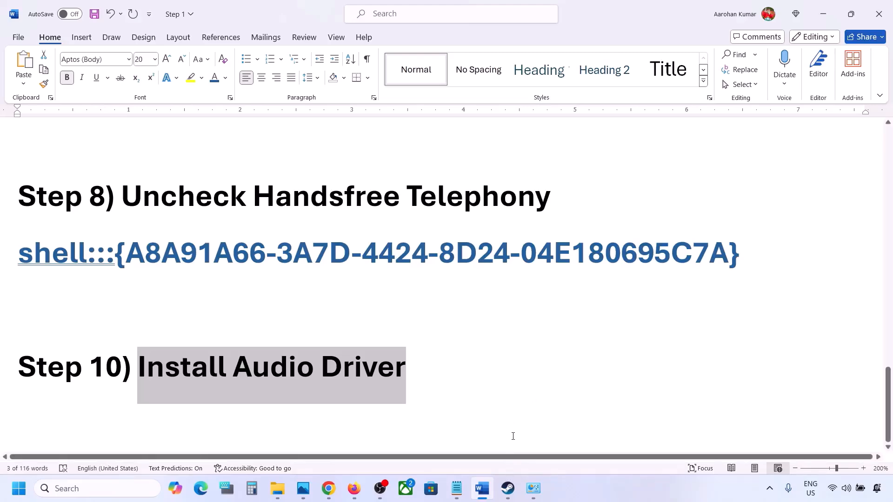
Switch to the Epic Games library, view the Verify Files option in Blades of Fire Demo's management settings, and close them.
scroll(511, 347, up, 2)
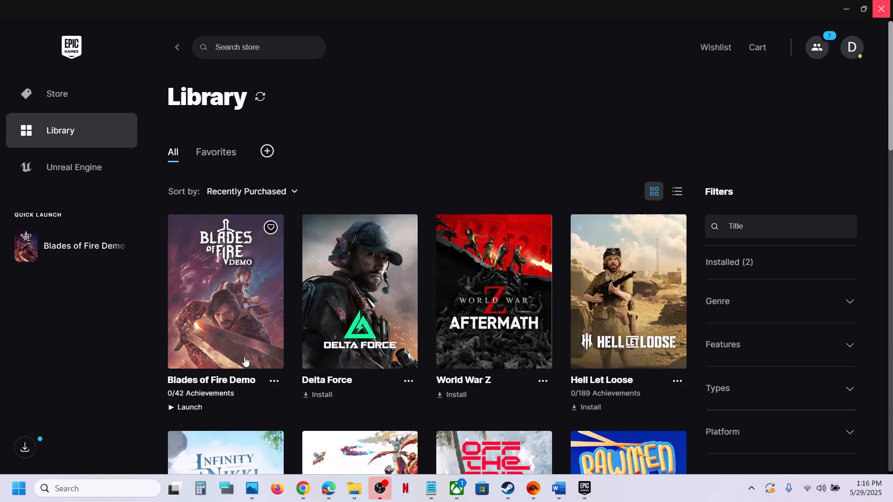
click(275, 381)
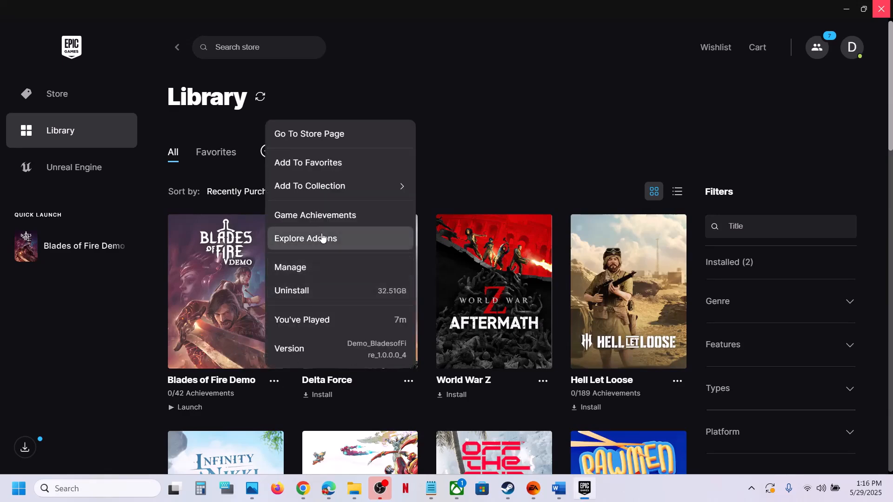
click(296, 266)
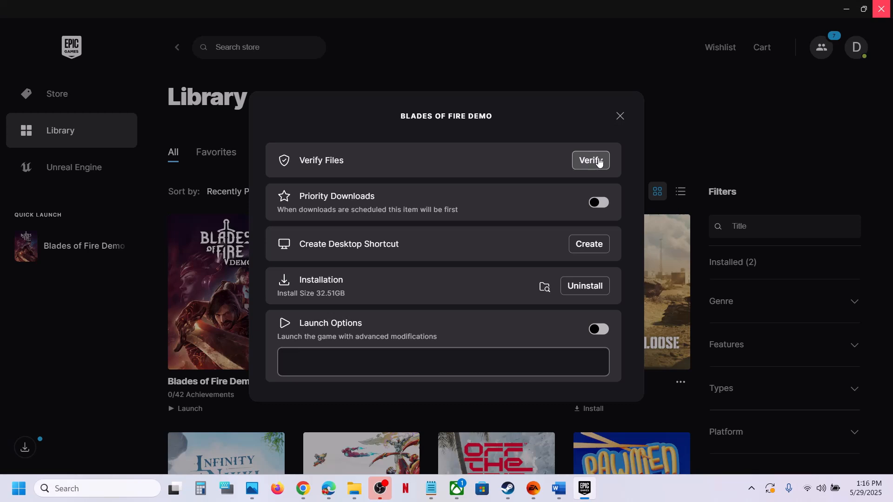
click(621, 117)
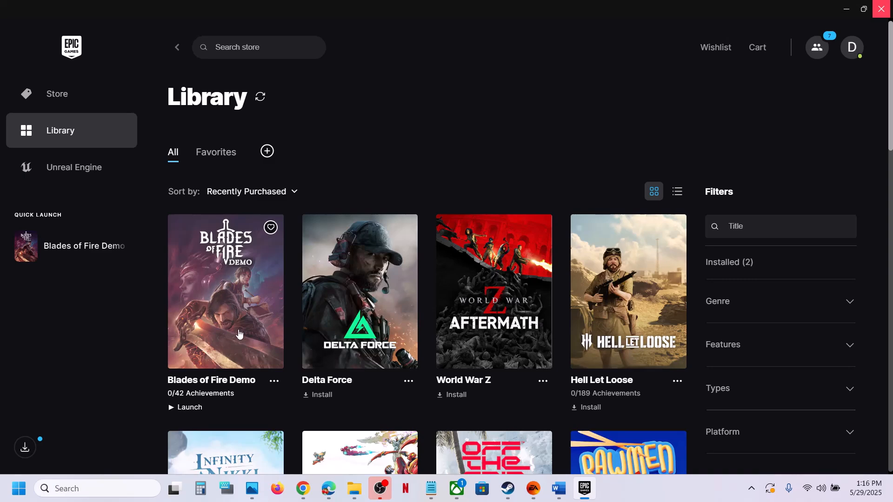
right_click(620, 491)
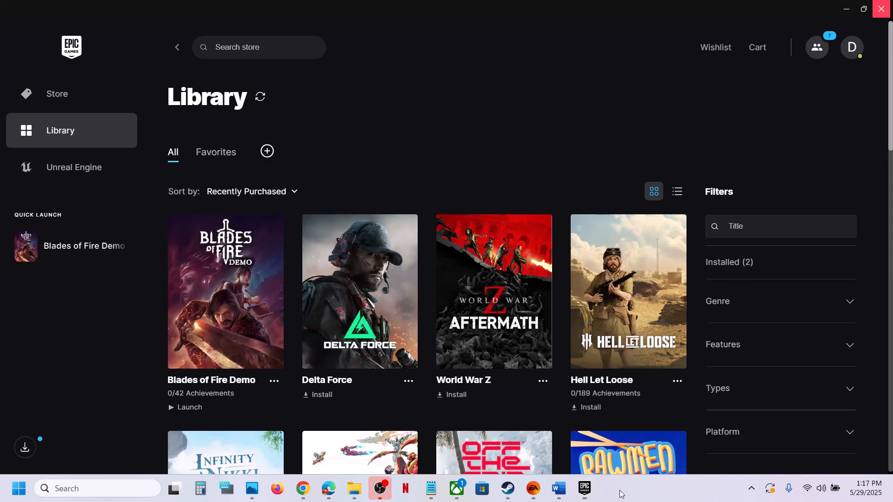